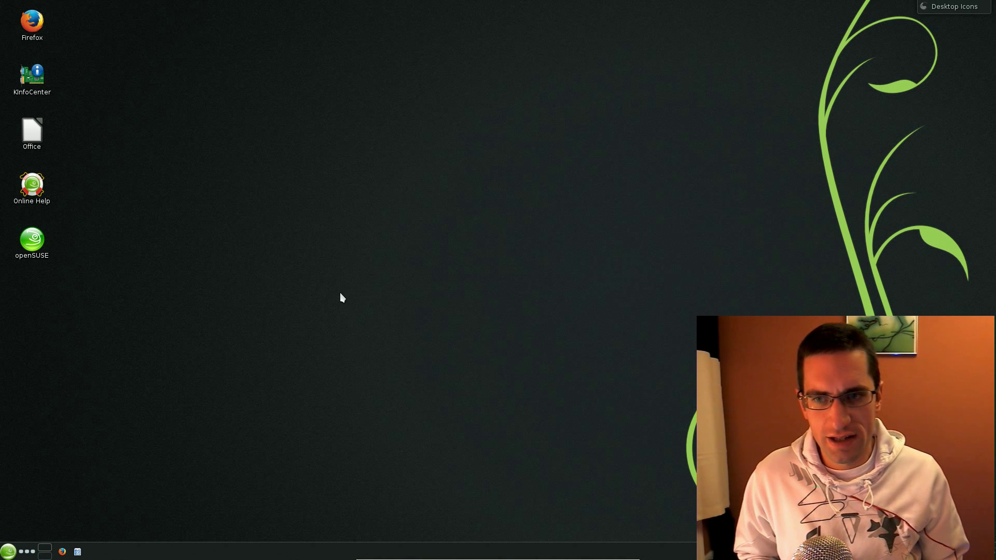
Launch KSysGuard from a 'gua' launcher search and view the CPU History graph on System Load
click(8, 551)
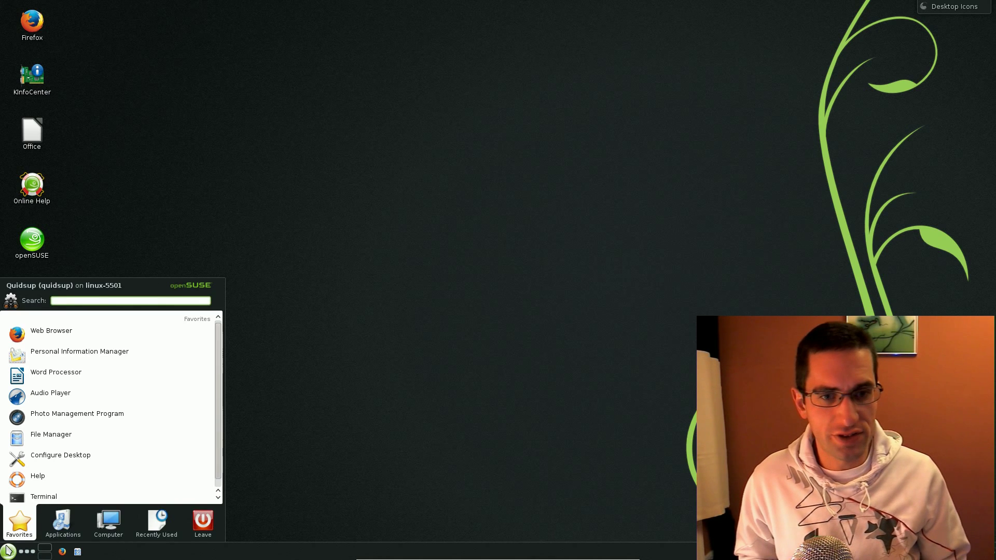
text(gua)
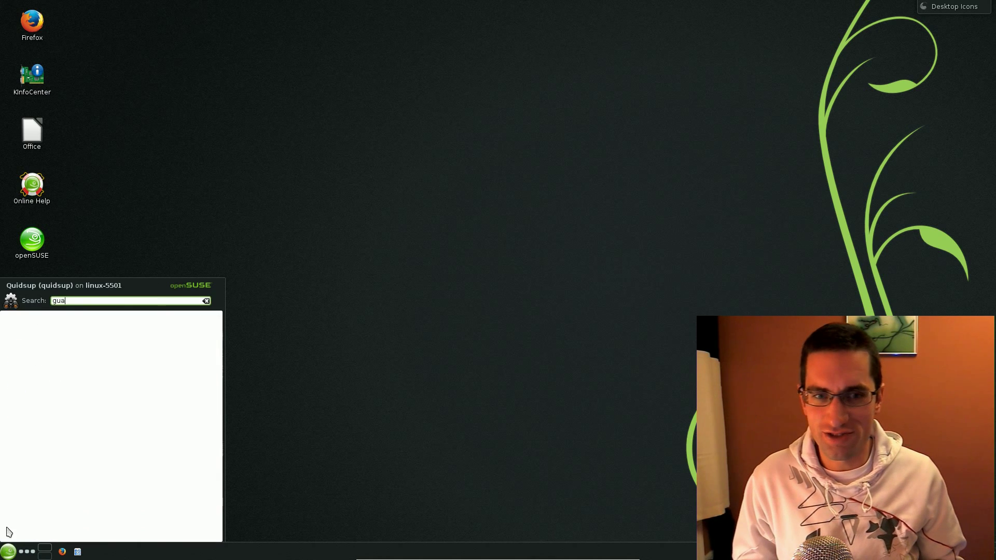
click(77, 349)
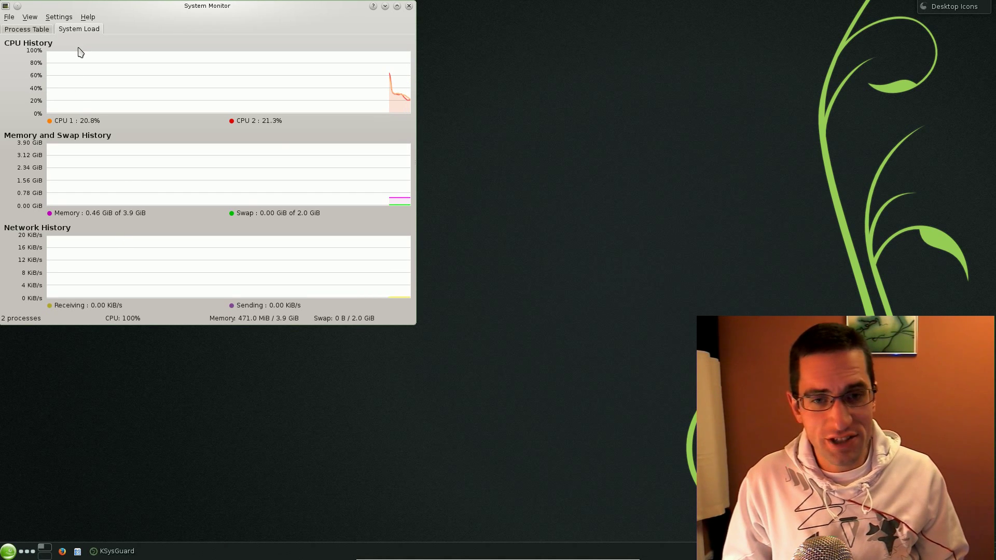
mouse_move(80, 51)
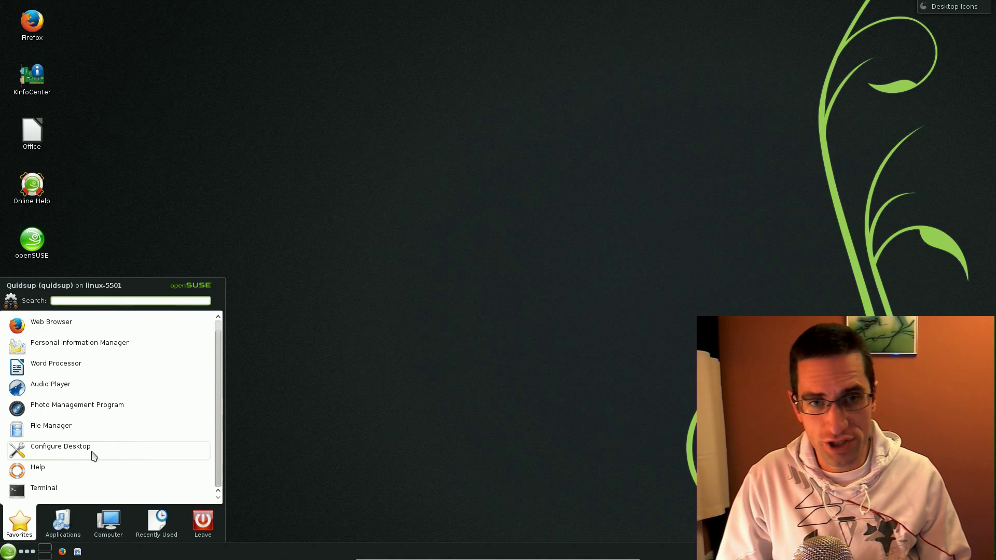
Open YaST from a 'ya' search and view each category from Hardware to Miscellaneous, ending on Software
text(ya)
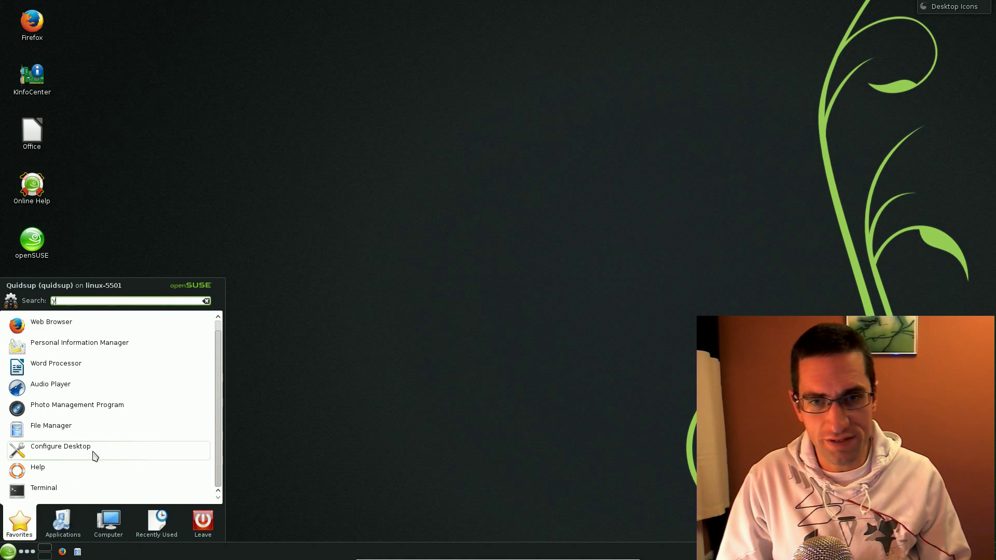
click(70, 348)
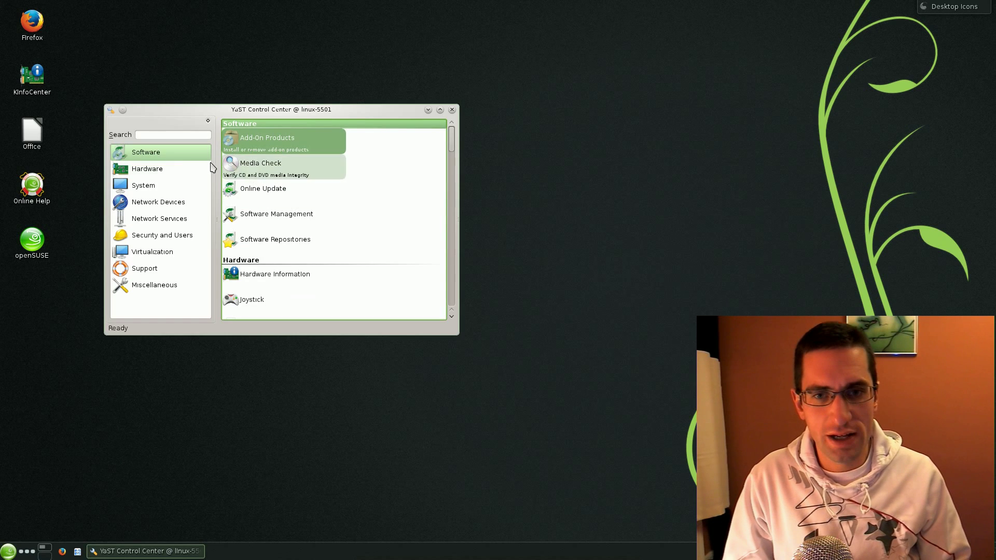
click(164, 170)
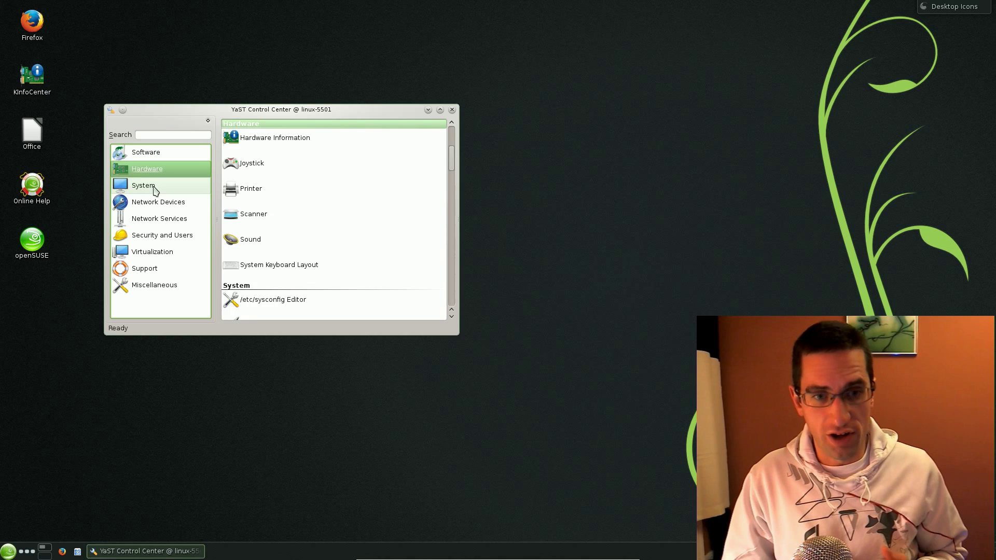
click(155, 188)
click(153, 204)
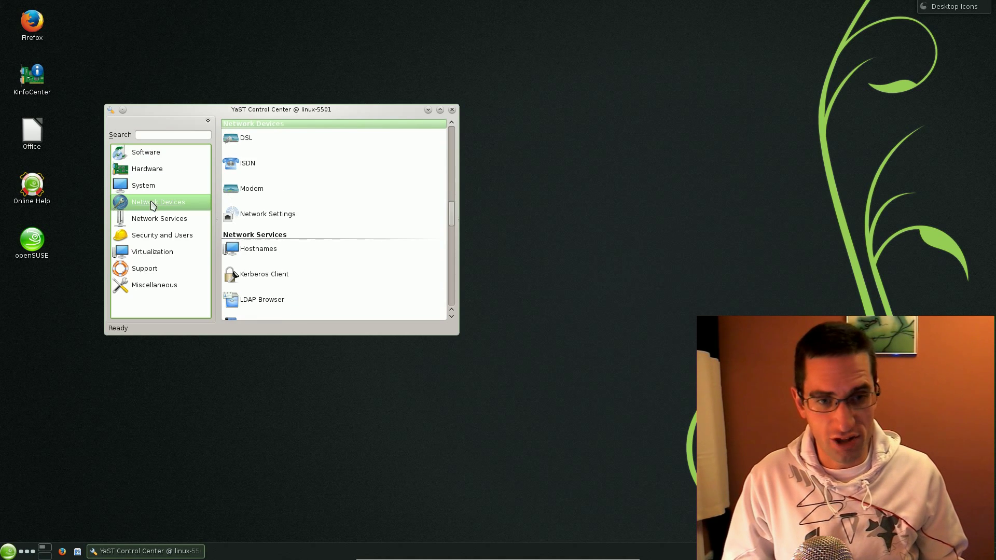
click(159, 217)
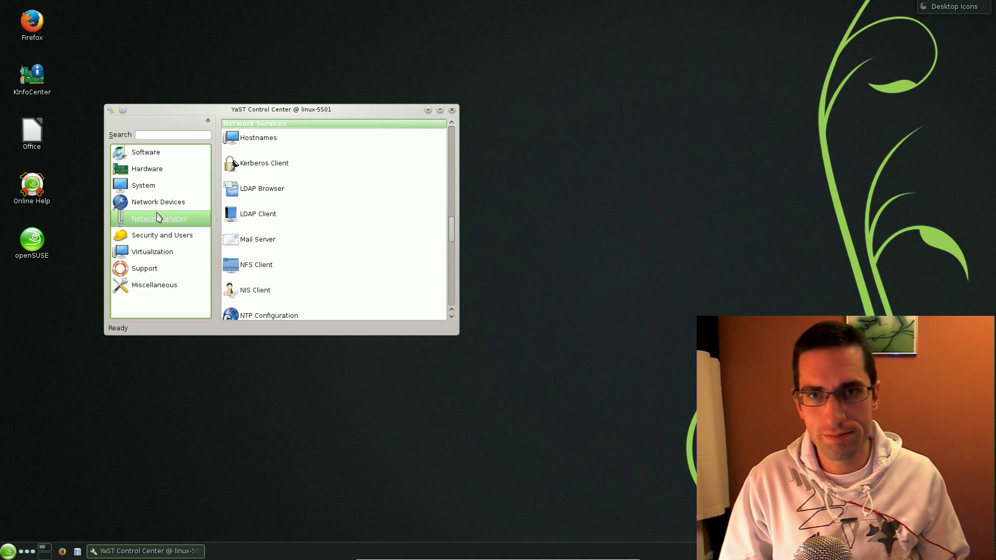
click(162, 246)
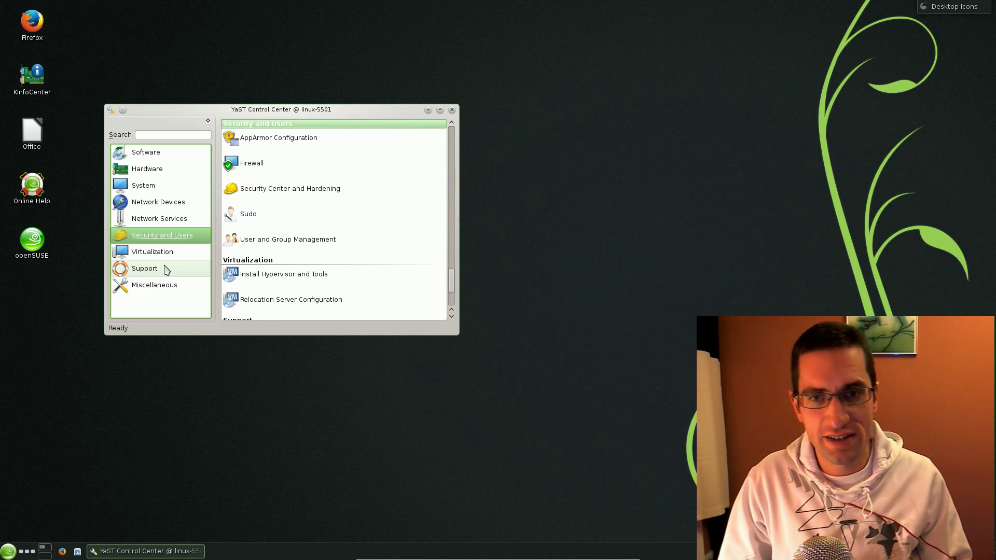
click(163, 258)
click(163, 264)
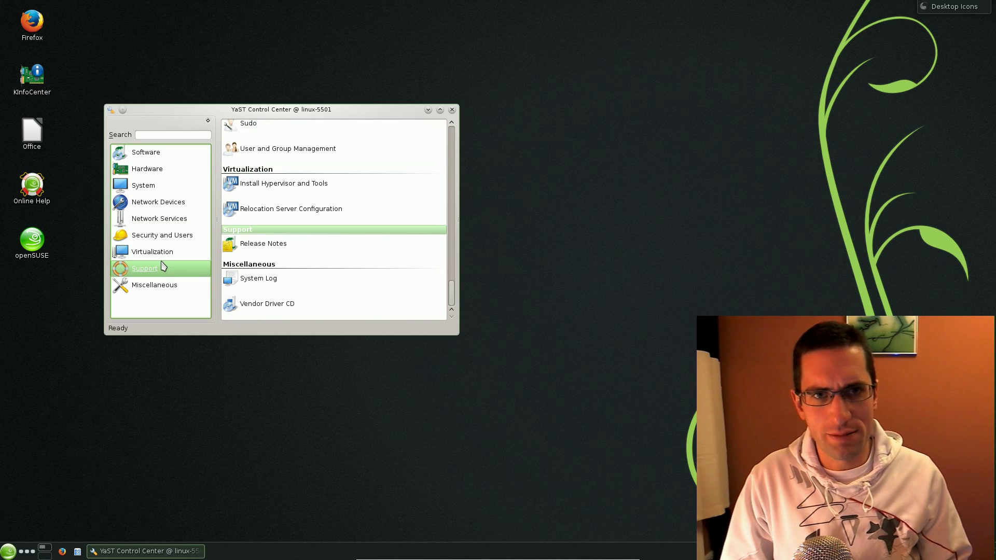
click(163, 282)
click(146, 153)
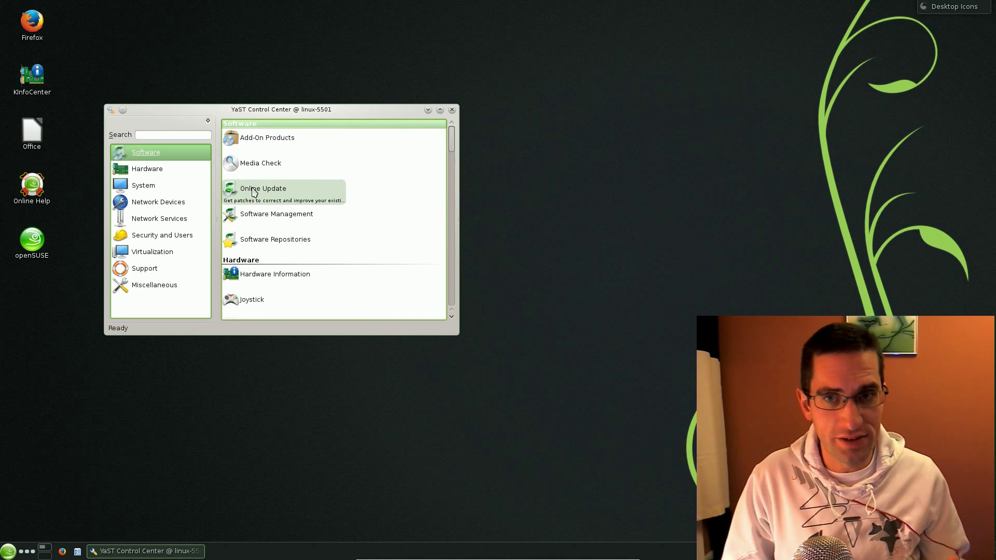
Open Software Management, move its window top-left, and search for the handbrake package
click(258, 214)
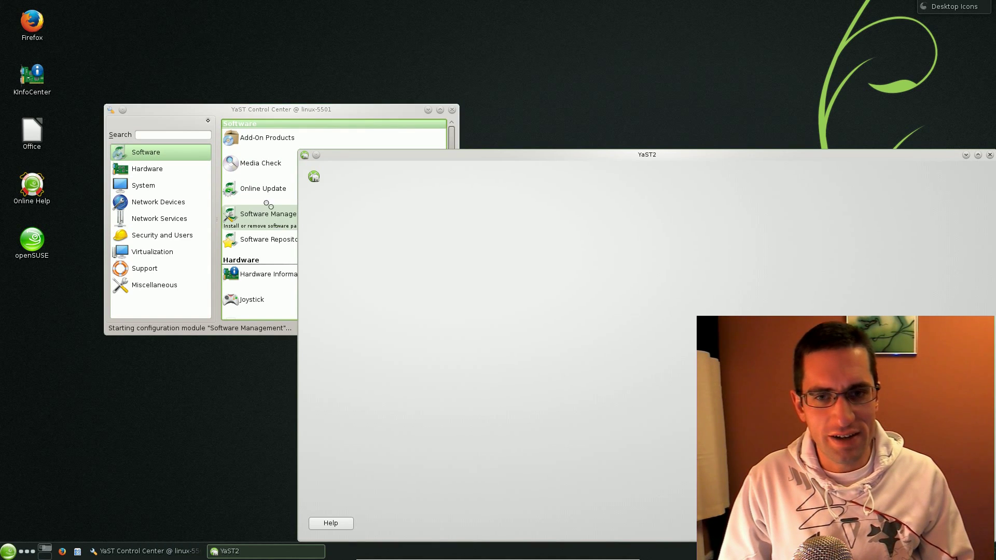
drag(369, 156, 139, 31)
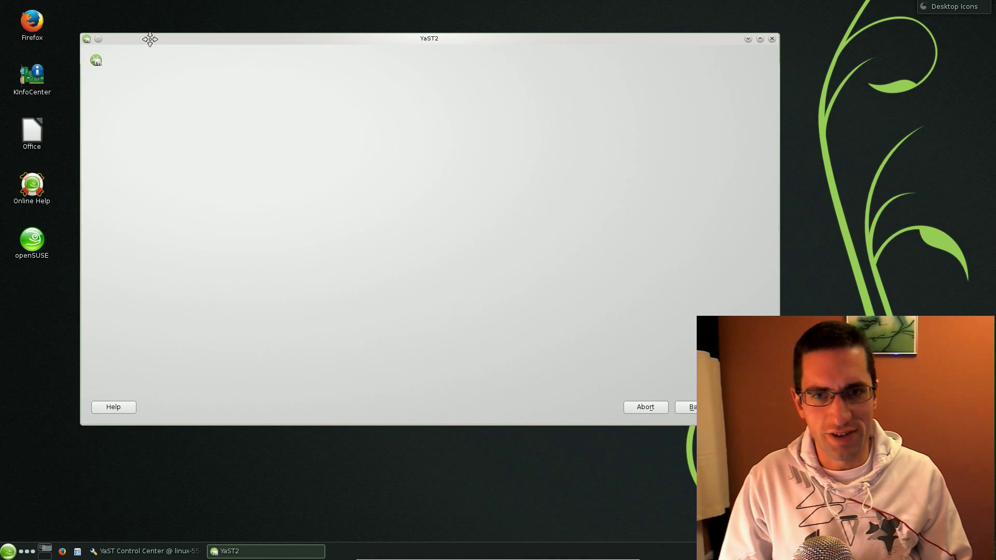
text(handbrake)
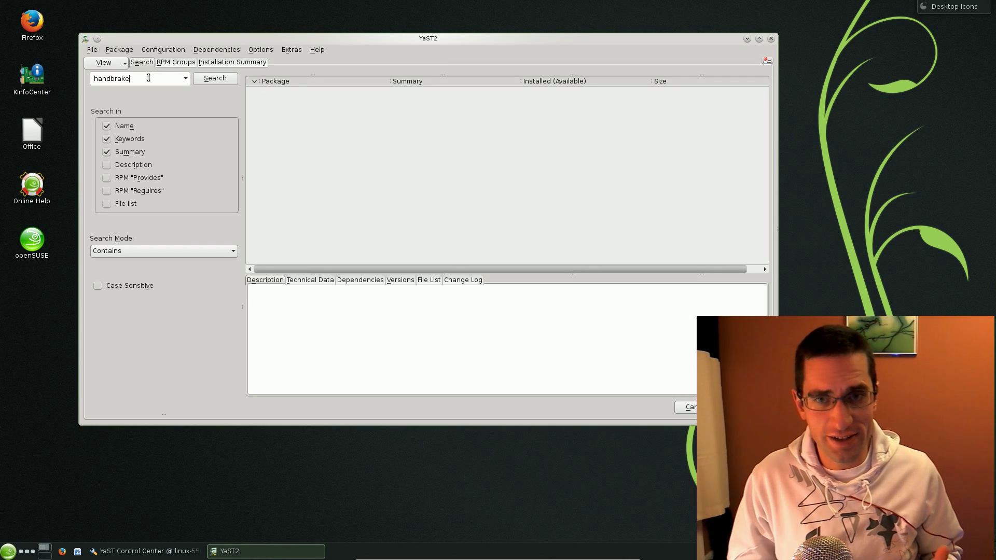
key(Return)
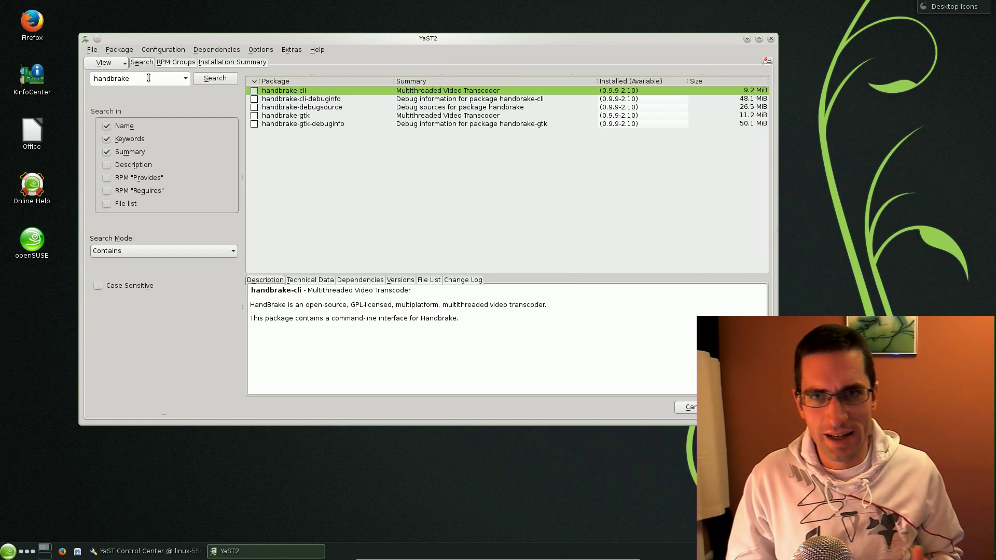
Search for wireshark, then for openarena, which returns no results
double_click(130, 78)
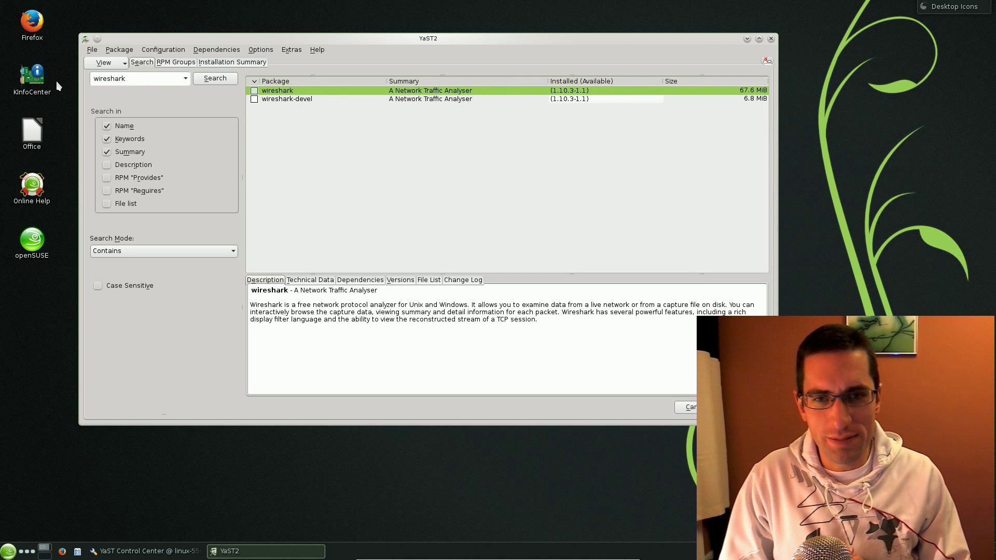
double_click(141, 78)
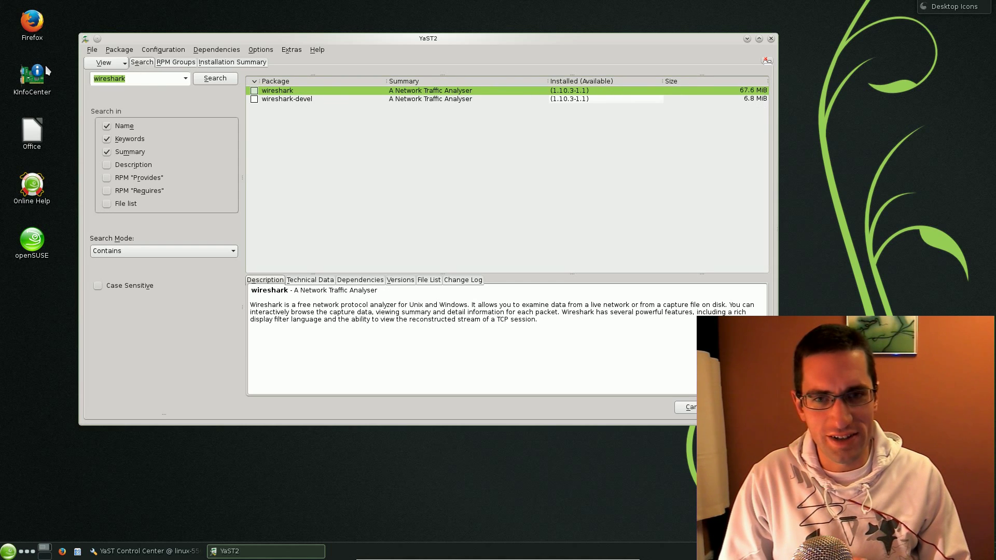
text(openaren)
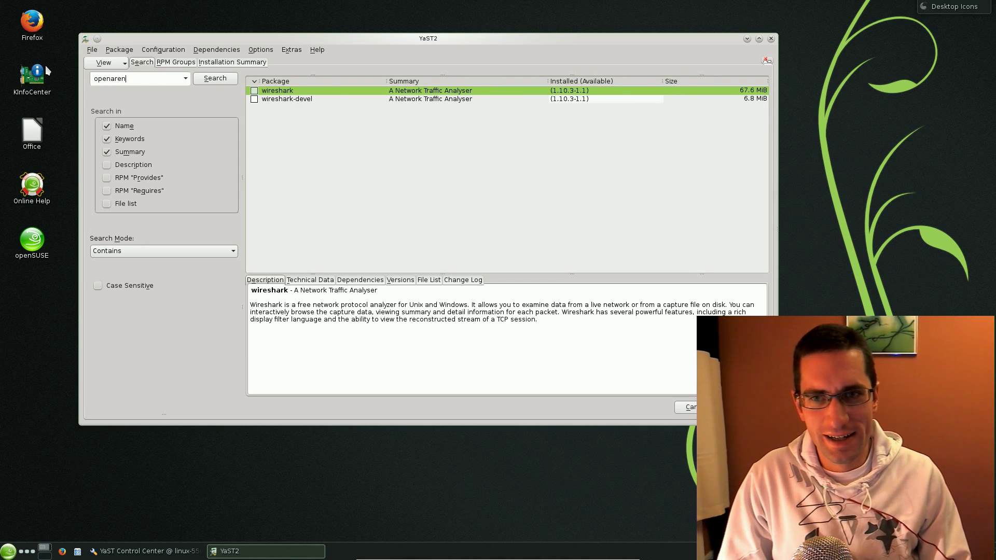
text(a)
key(Return)
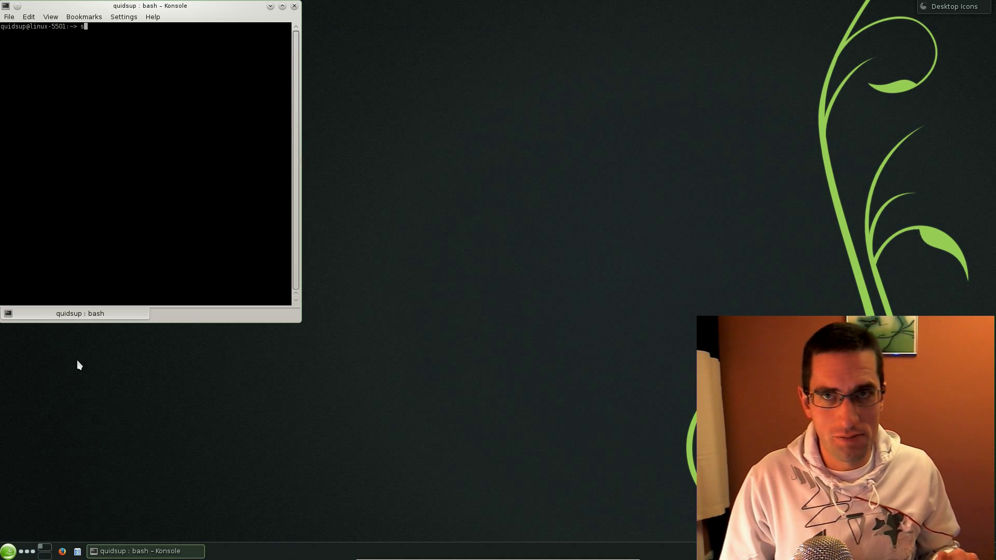
Run /sbin/ifconfig in Konsole to list network interfaces, then close the terminal with Ctrl+D
text(bin/)
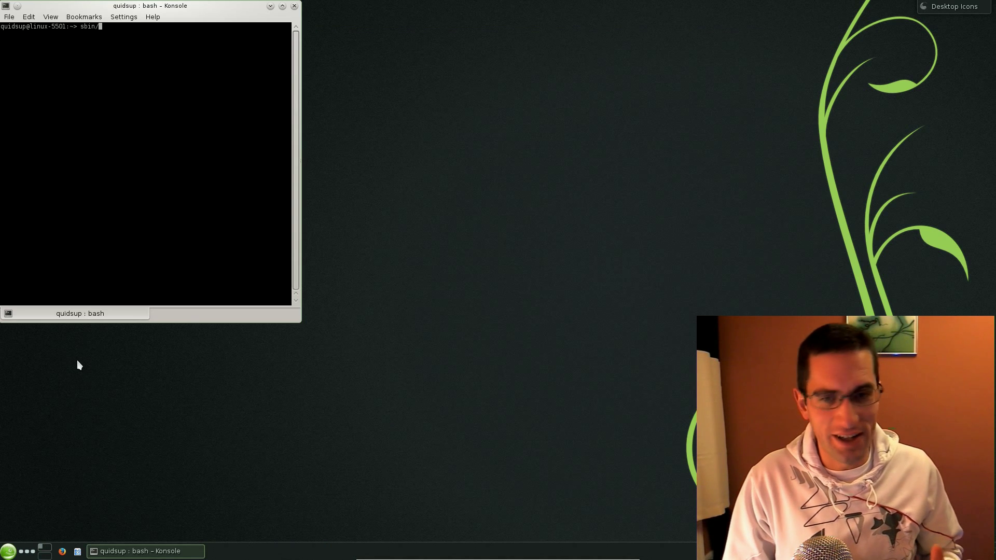
key(Home)
text(/)
key(End)
text(i)
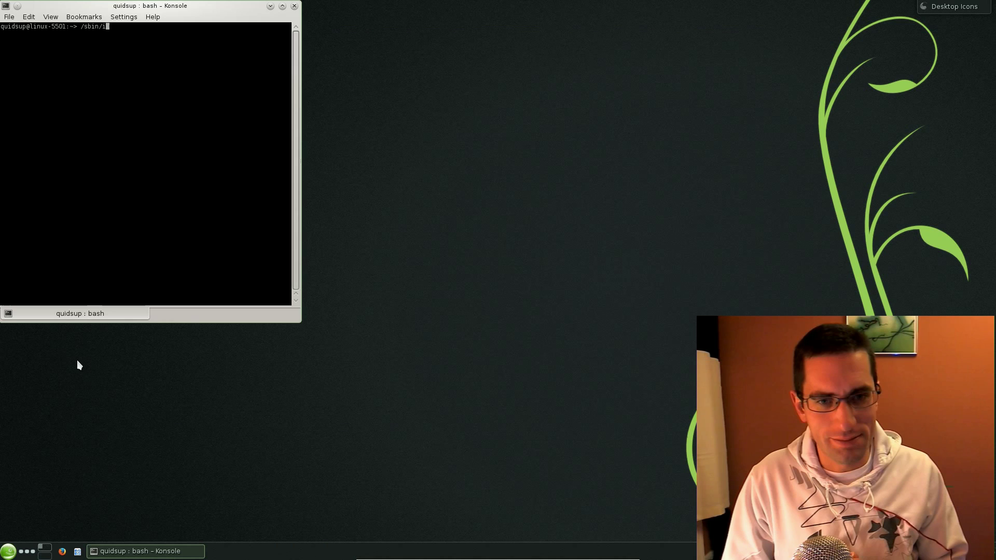
text(fconfig)
key(Return)
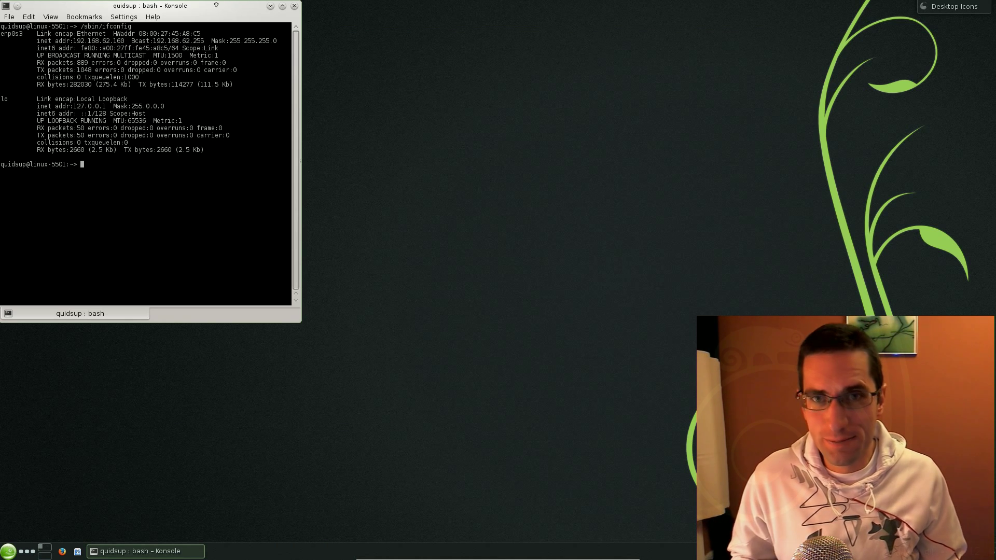
key(ctrl+d)
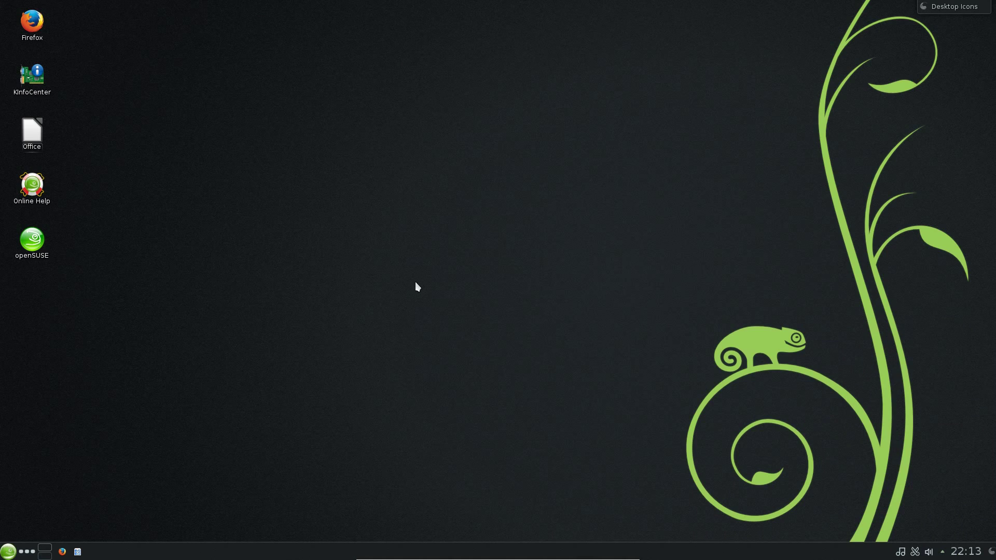
Switch to the Desktop activity and move its icon folder view right and lower
click(29, 553)
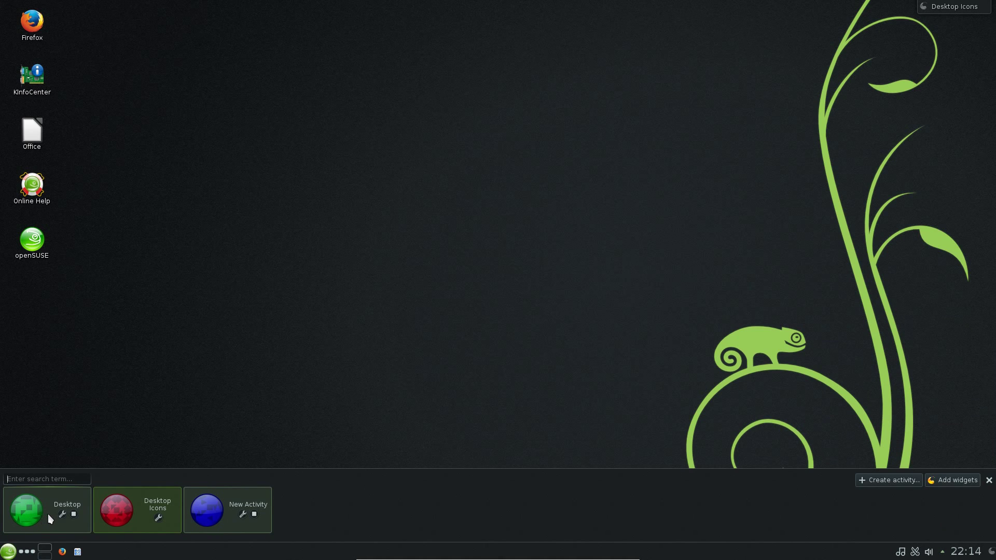
click(43, 513)
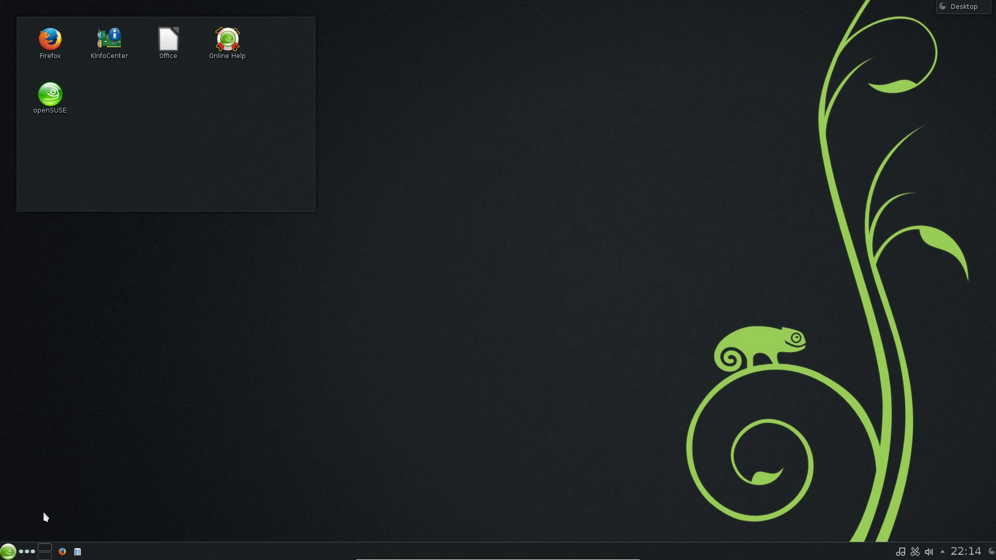
mouse_move(305, 107)
drag(325, 134, 432, 143)
Switch to the Desktop Icons activity, then to the empty New Activity
click(31, 551)
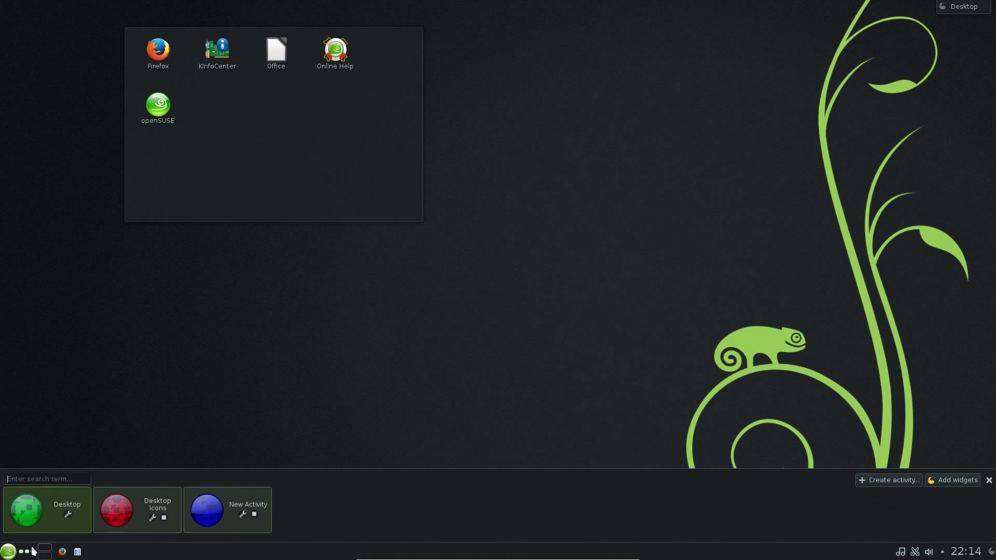
click(132, 511)
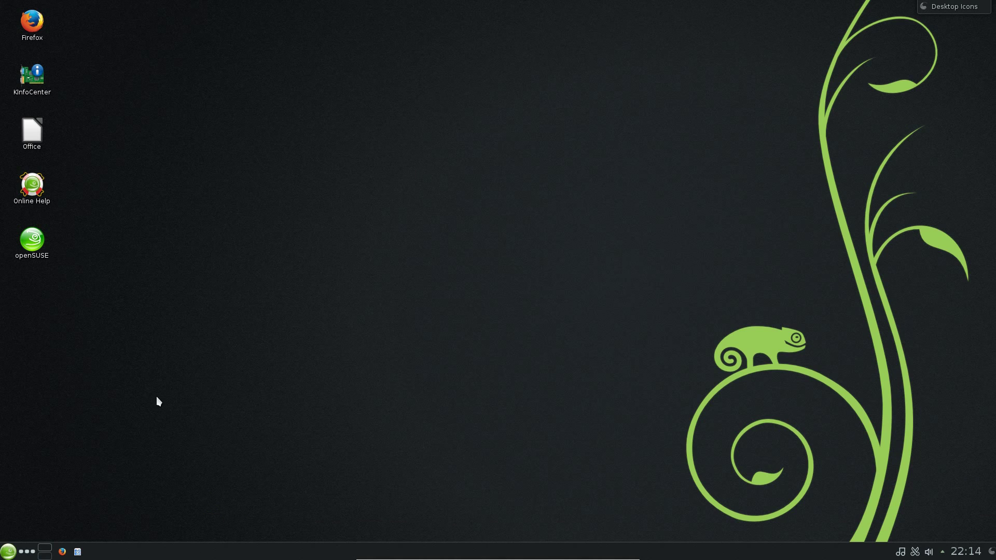
click(27, 553)
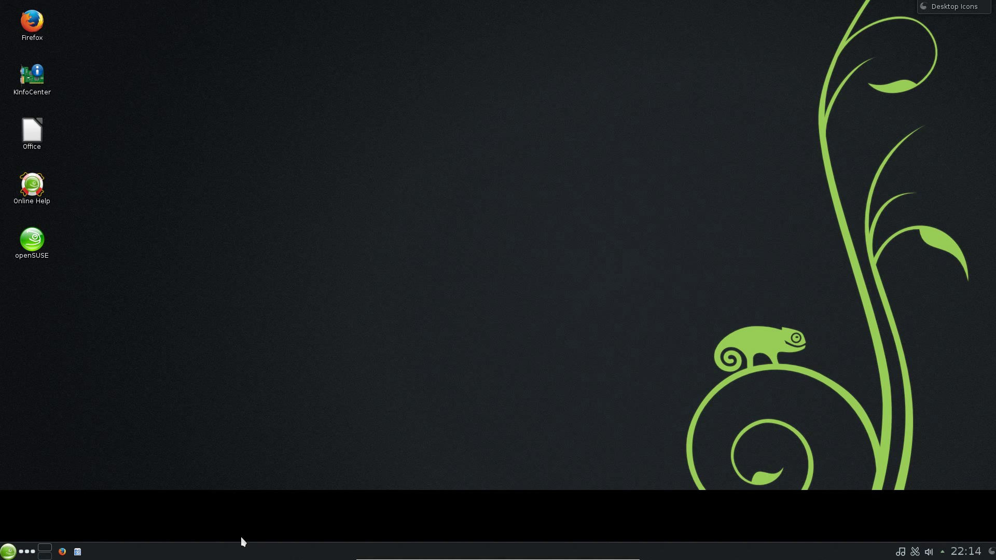
click(216, 516)
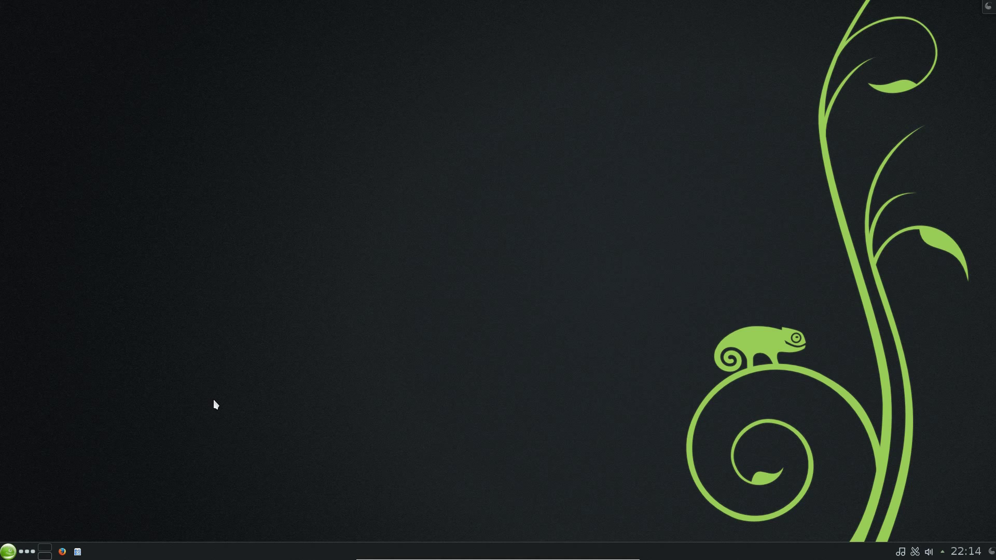
Quit Amarok from its system tray icon and confirm
click(12, 551)
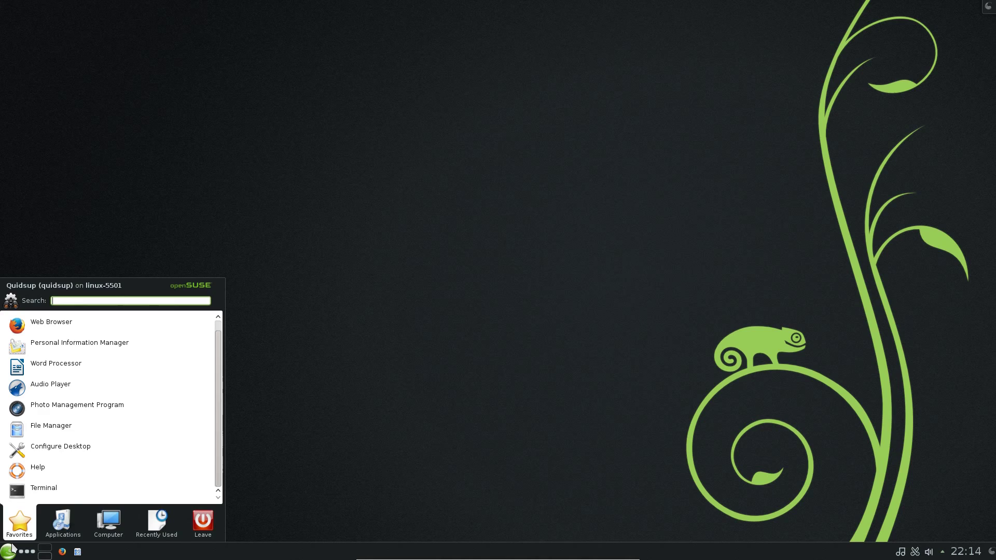
click(12, 550)
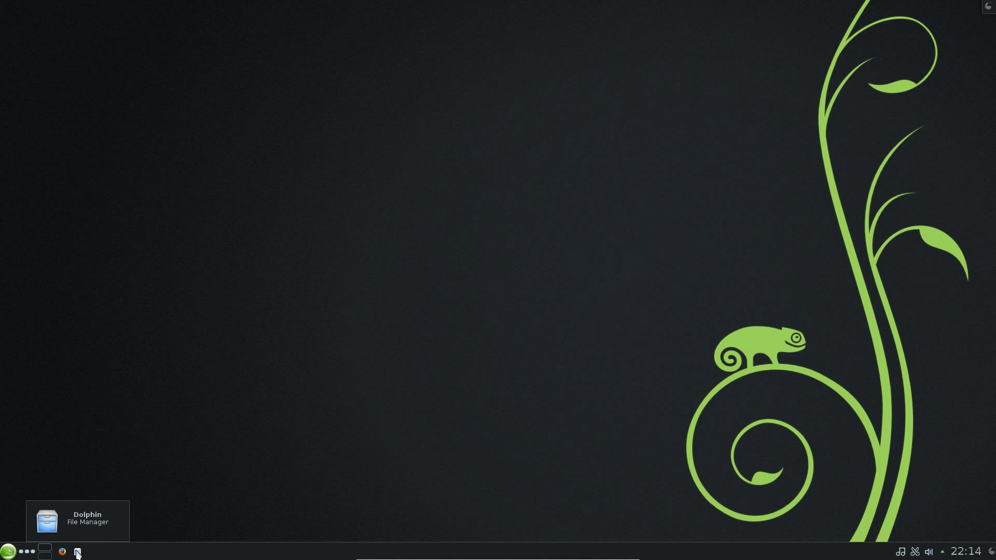
right_click(901, 553)
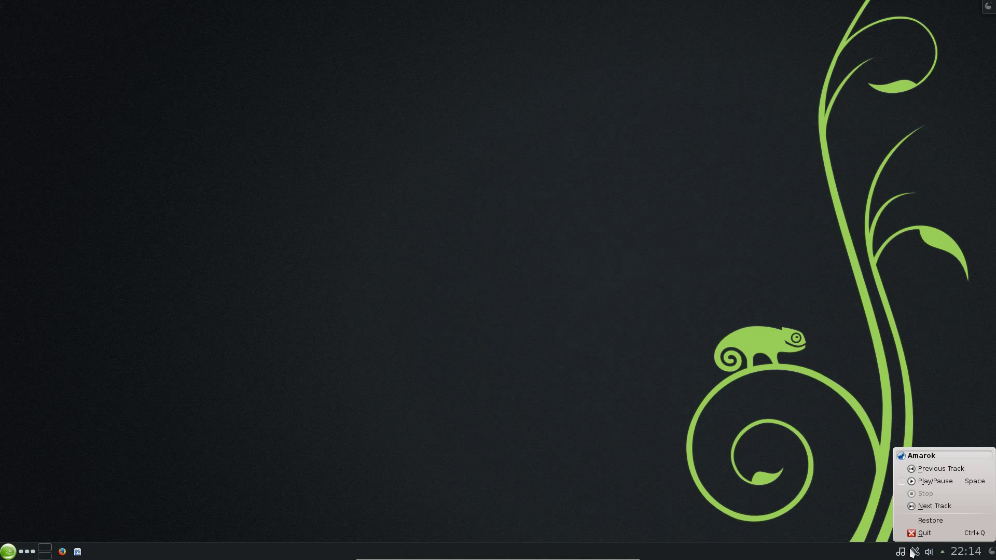
click(924, 534)
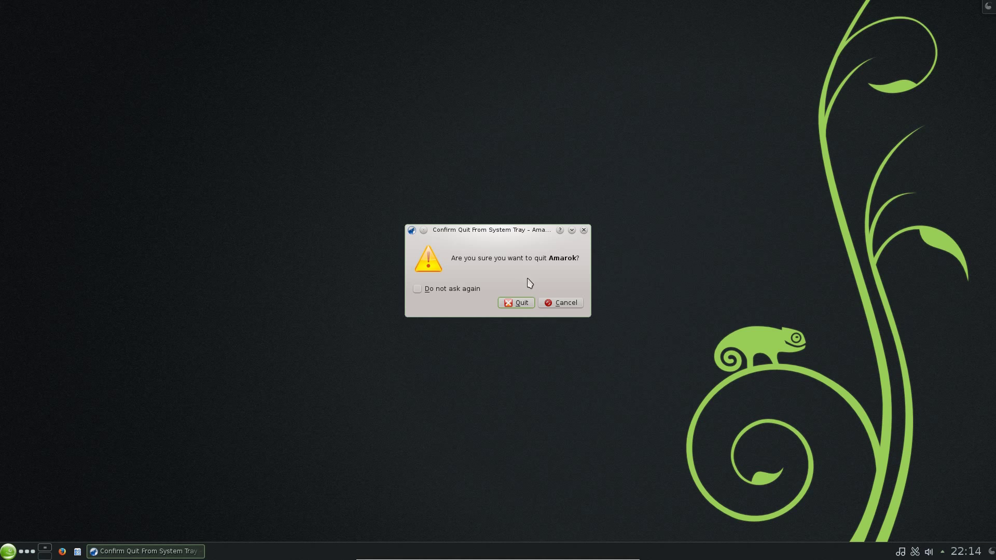
click(521, 304)
Check the clipboard history, volume controls, network connection status and calendar in the tray
click(915, 552)
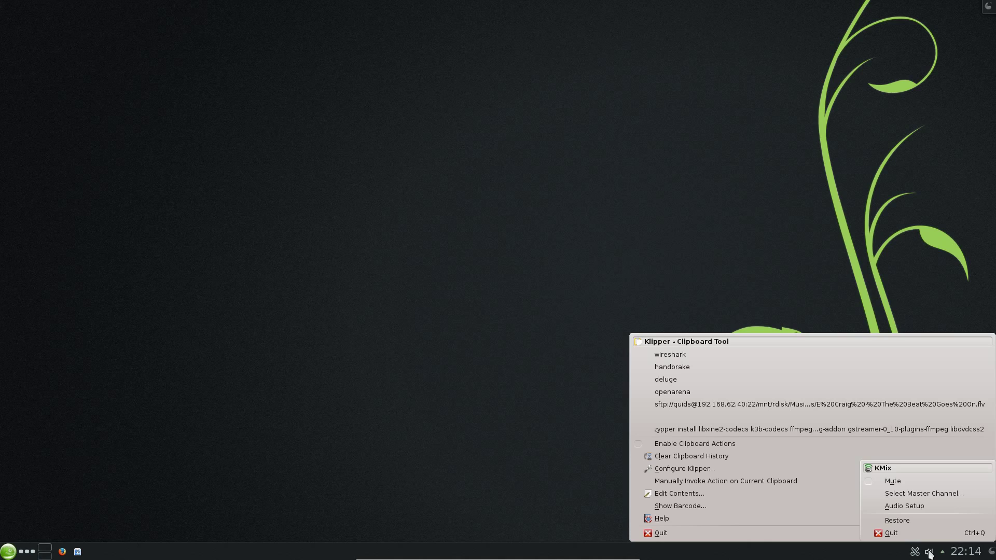
click(930, 553)
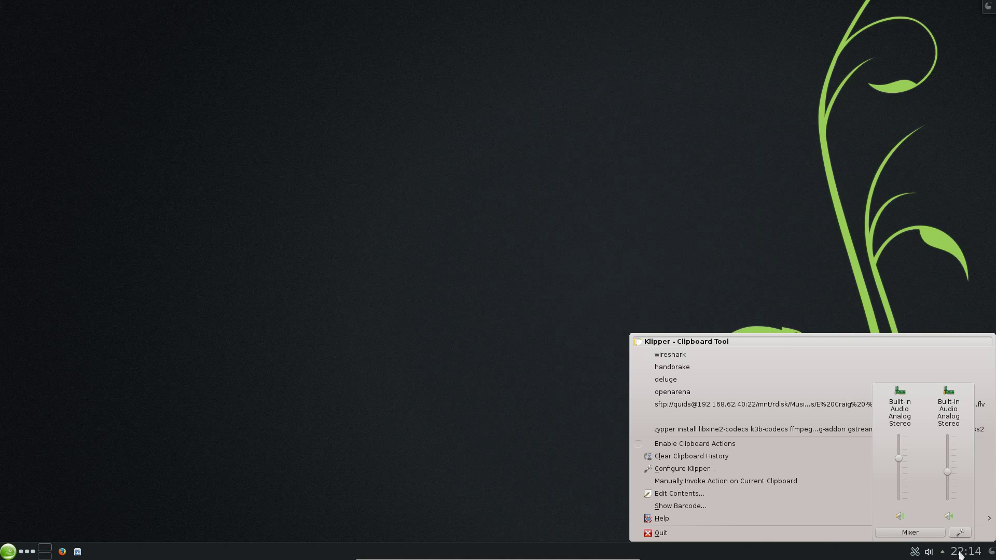
click(942, 552)
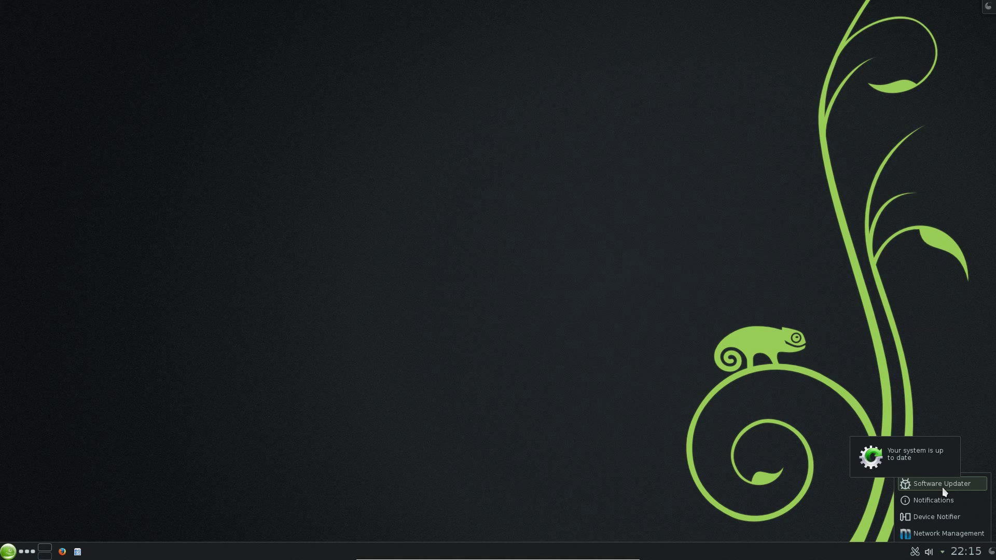
click(938, 537)
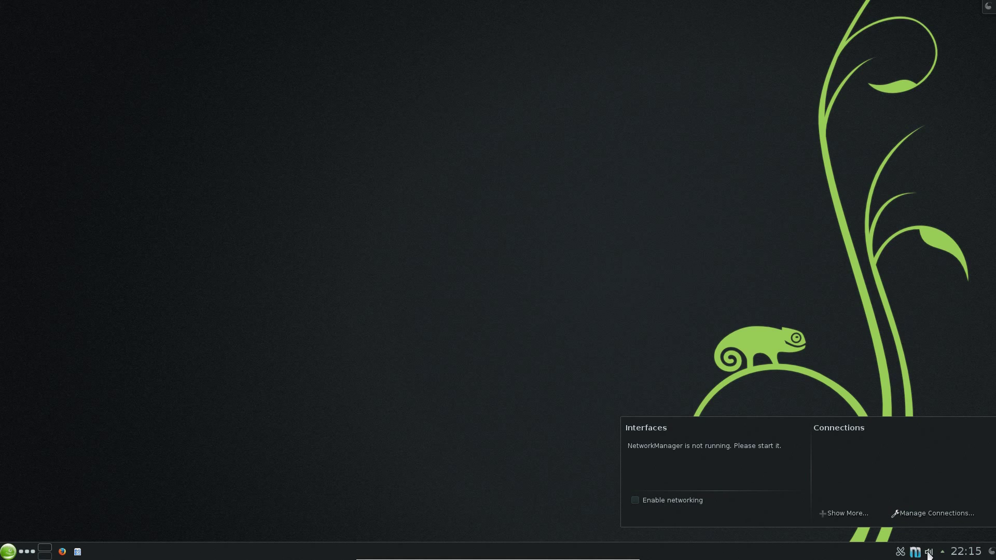
click(968, 553)
Browse the widgets available for the bottom panel, then dismiss the widget browser
click(991, 551)
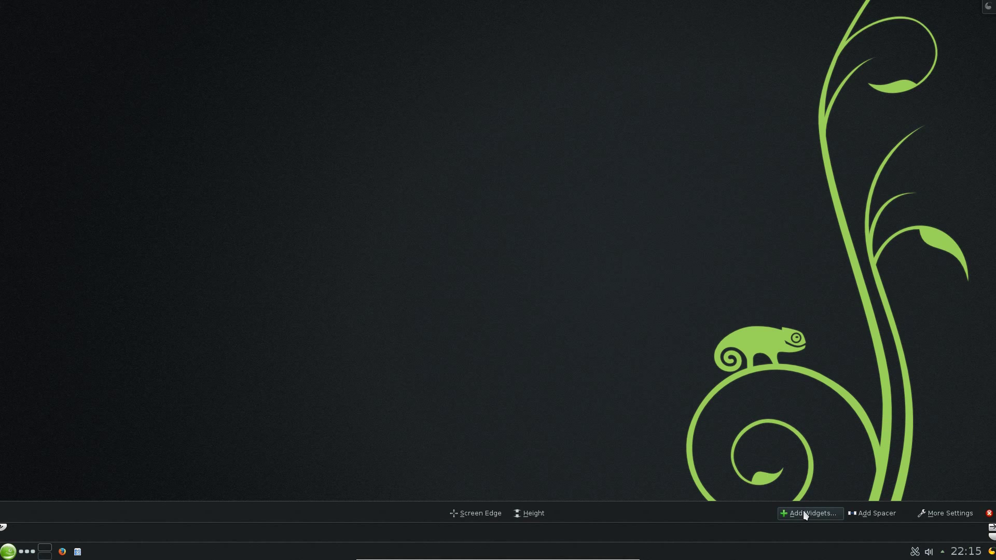
click(803, 514)
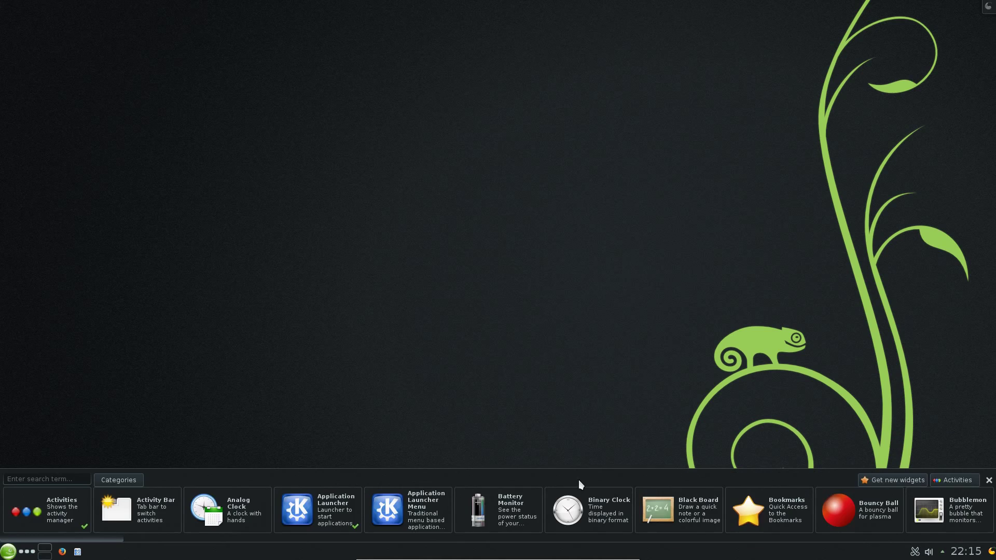
key(Escape)
Launch YaST Control Center by searching 'y' in the Kickoff menu
click(7, 552)
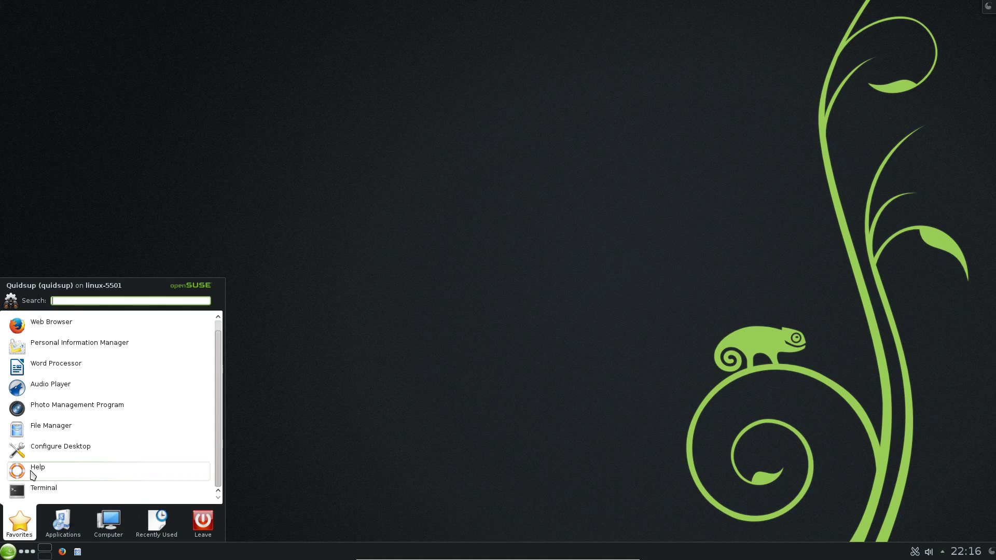
text(y)
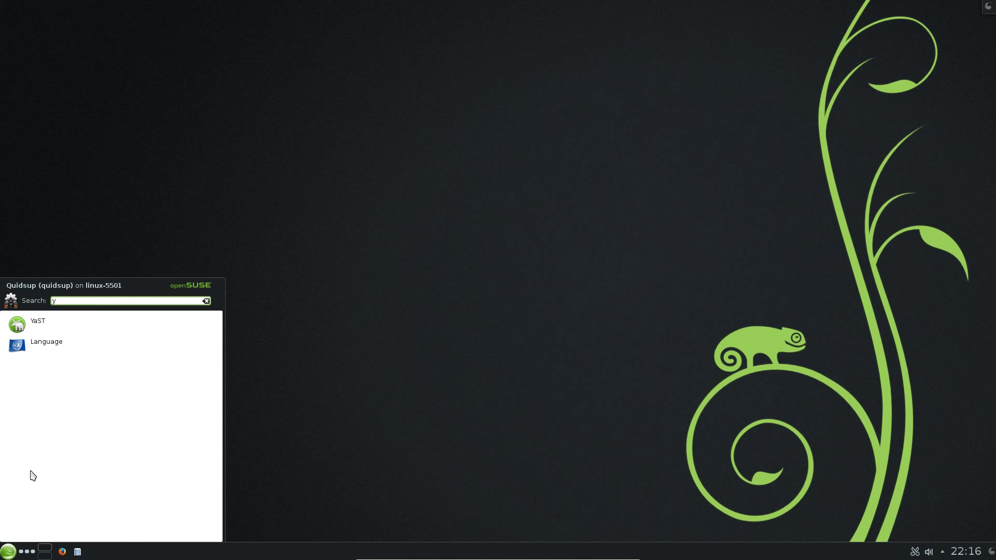
click(66, 325)
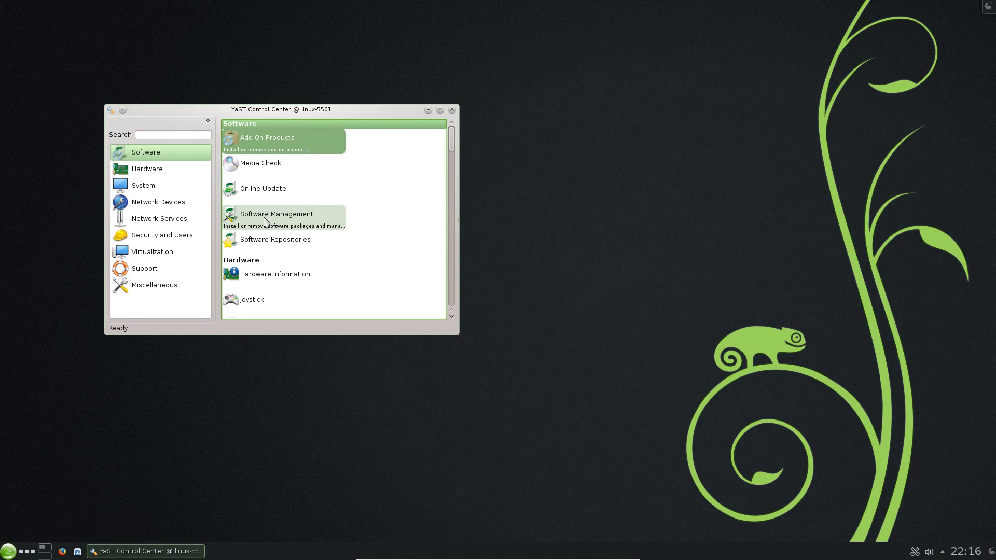
Scroll to Miscellaneous, open System Log for /var/log/messages, reposition it, then close it
scroll(265, 222, down, 10)
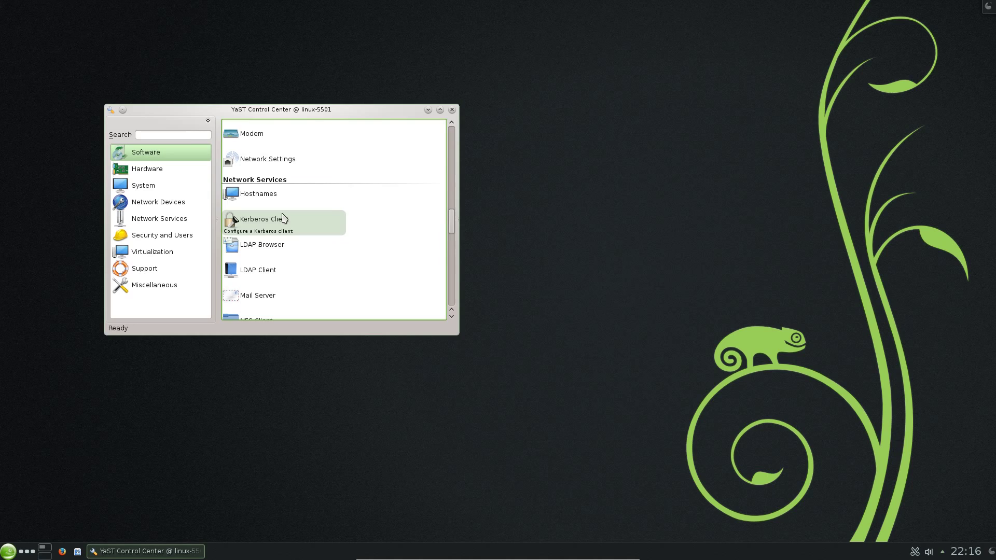
scroll(283, 217, down, 3)
scroll(283, 217, up, 3)
scroll(291, 228, down, 4)
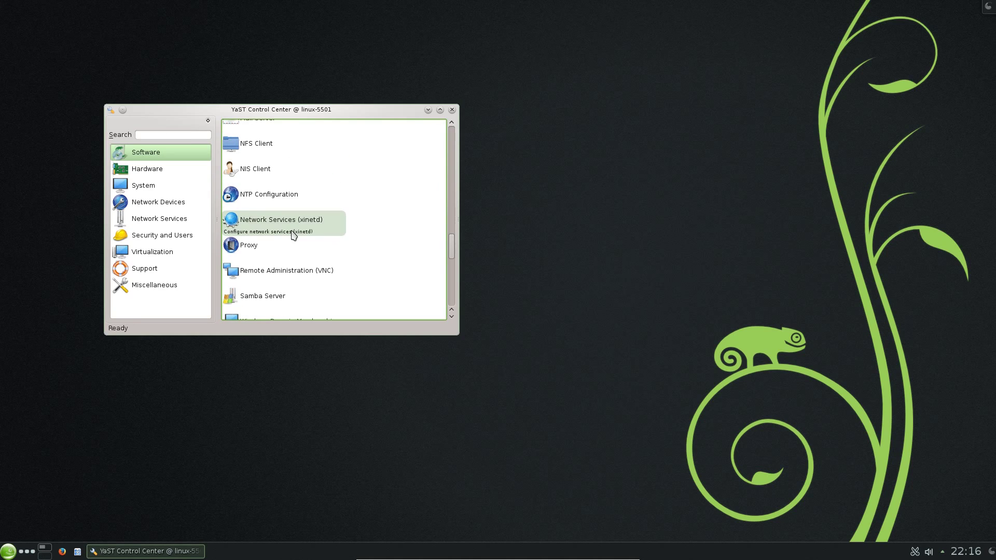
scroll(294, 234, down, 5)
scroll(293, 233, down, 4)
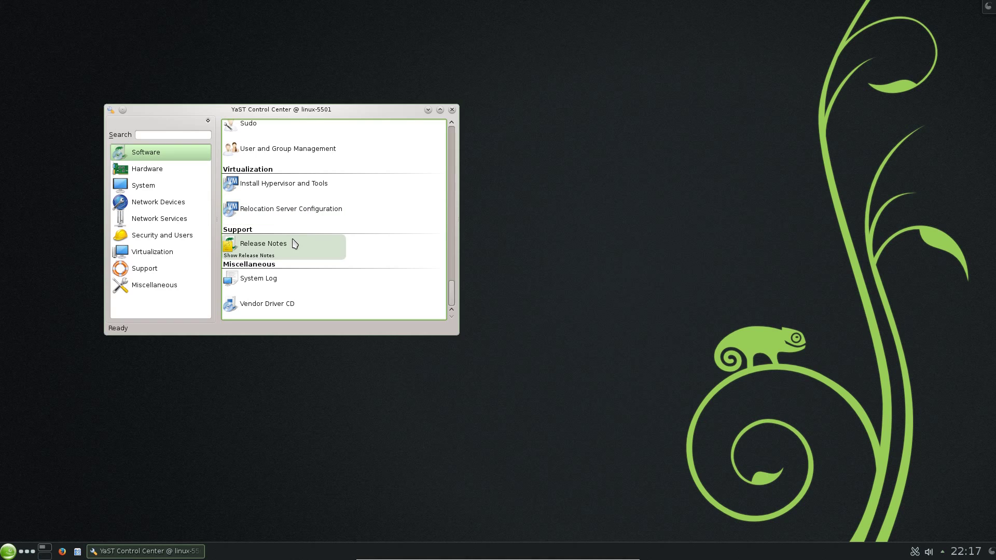
click(273, 275)
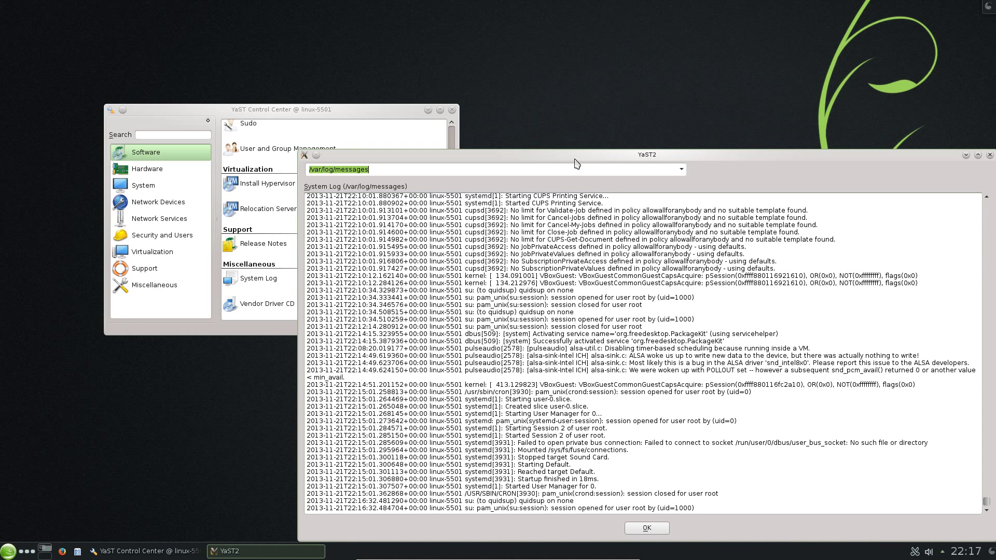
drag(577, 158, 433, 107)
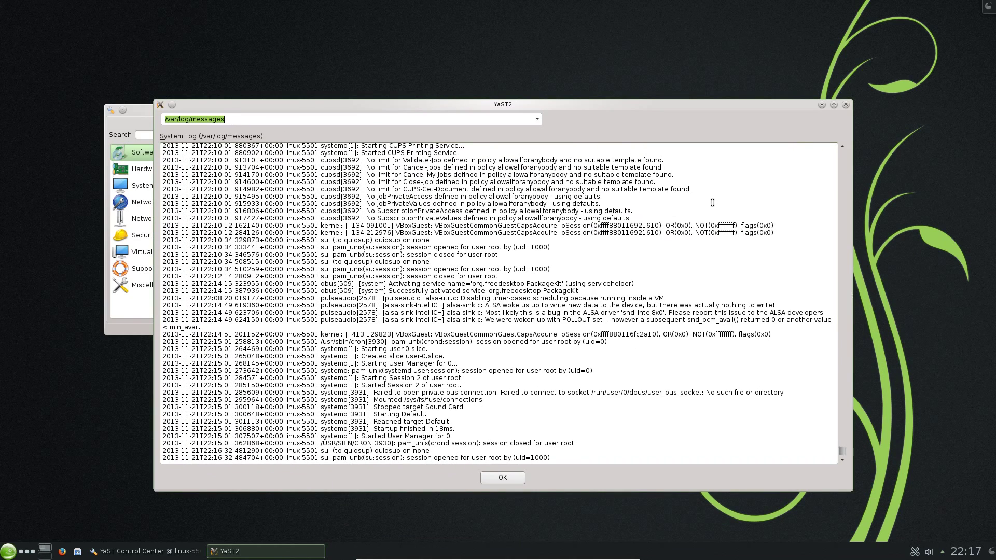
click(846, 105)
In an enlarged Dolphin, browse the NAS share to TV > American Dad > Season 01
click(77, 551)
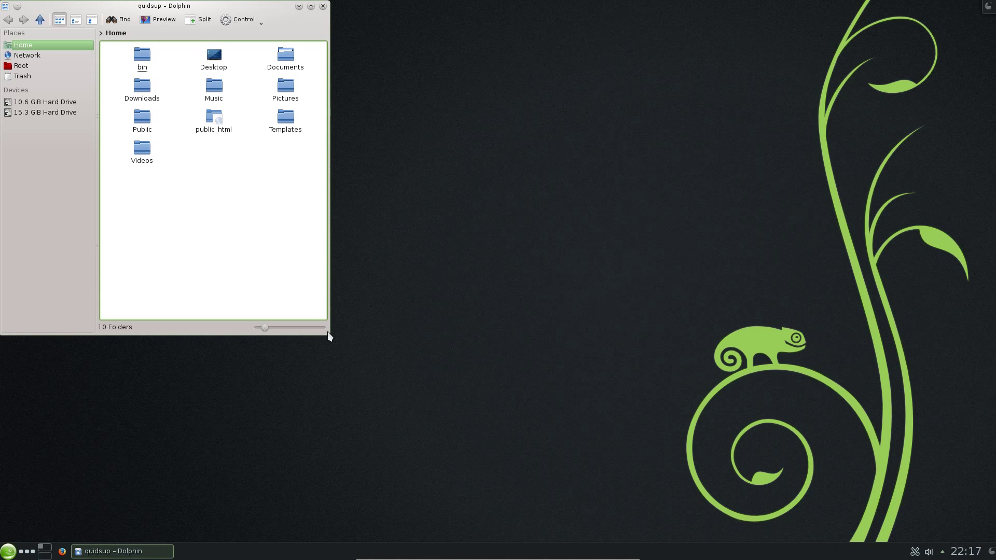
drag(330, 337, 506, 317)
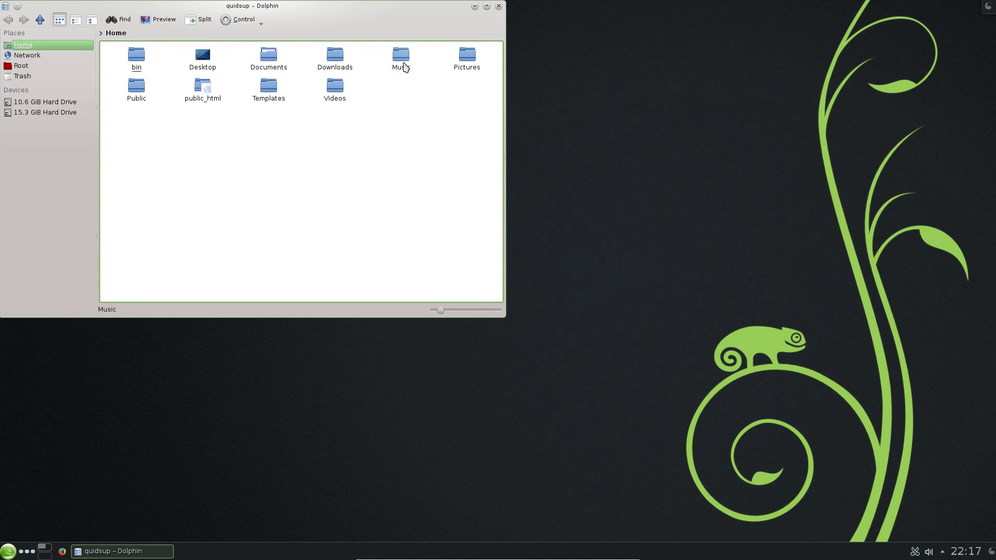
click(27, 56)
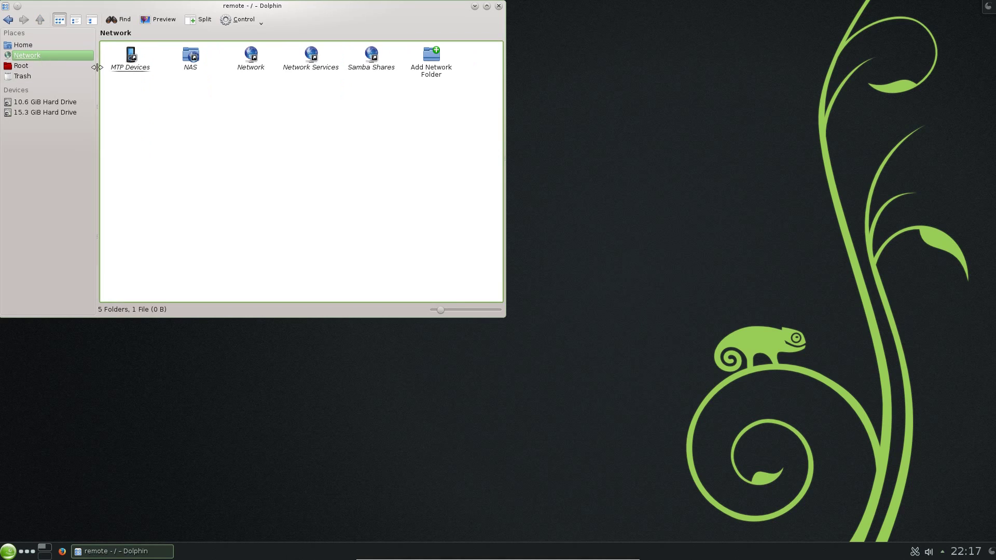
click(195, 64)
click(203, 56)
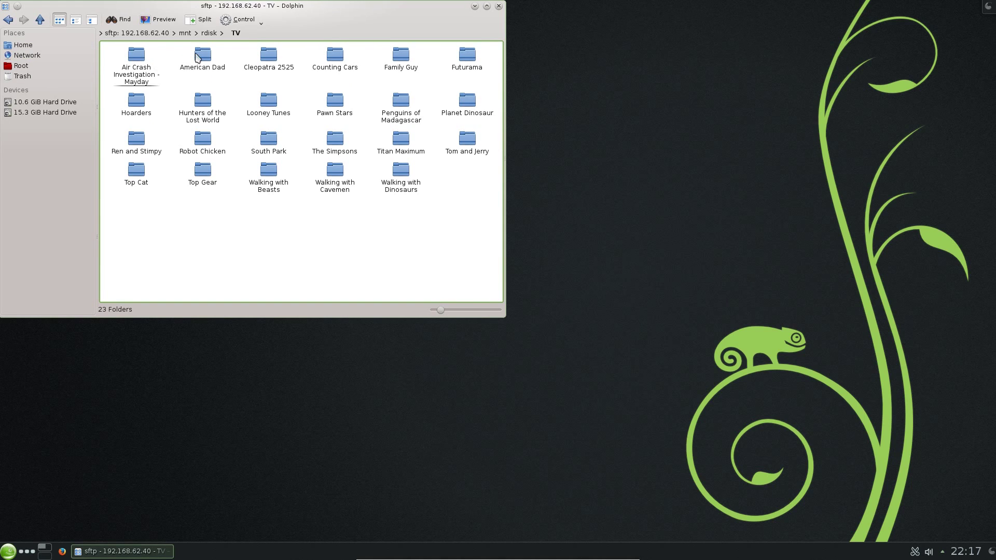
click(199, 52)
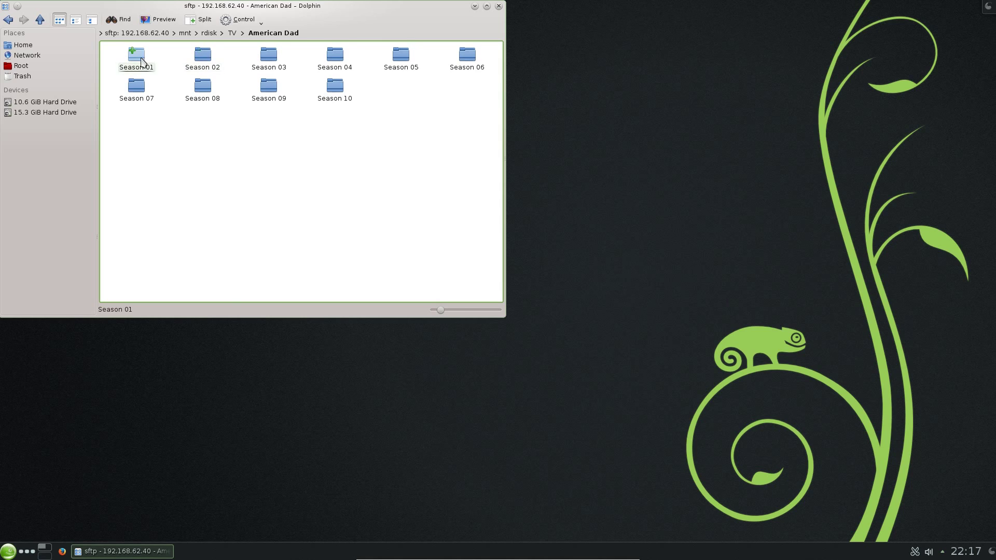
click(136, 63)
Try the Pilot episode in Dragon Player, then in VLC; dismiss the error and close VLC
click(143, 65)
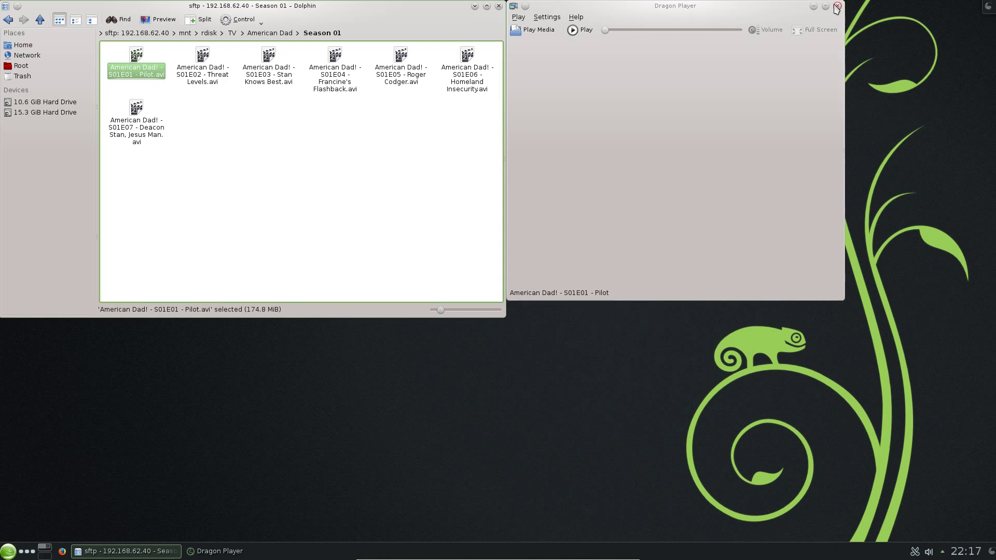
click(837, 6)
right_click(145, 72)
mouse_move(270, 147)
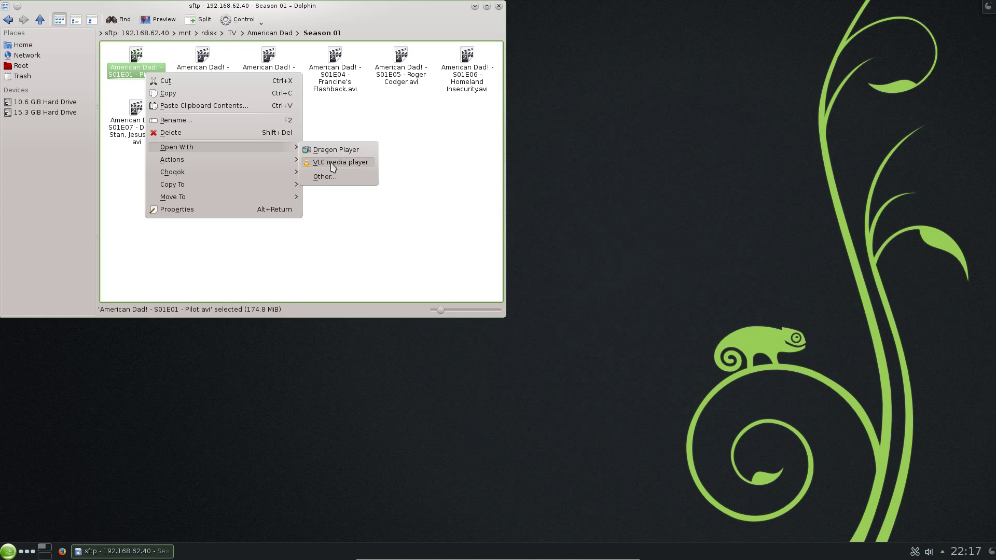
click(333, 163)
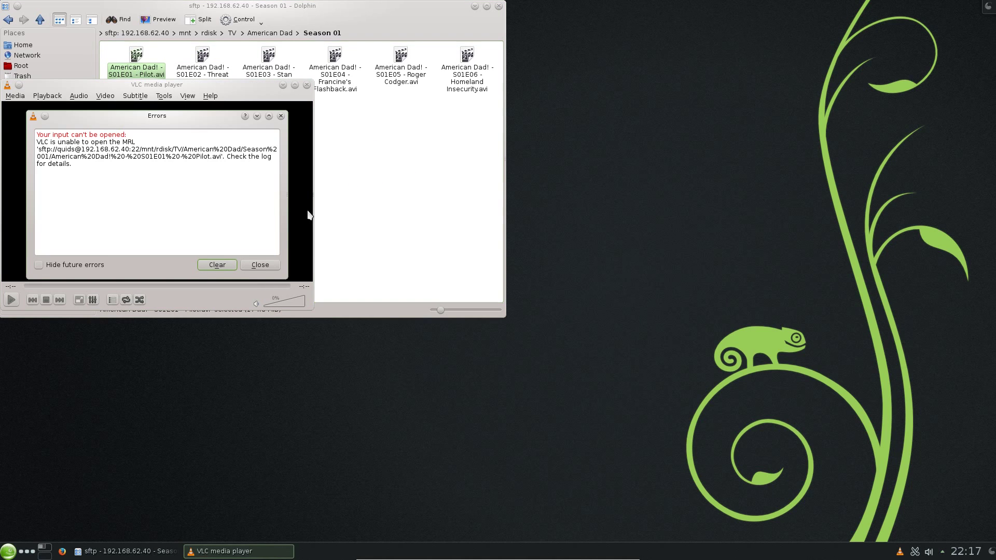
click(260, 265)
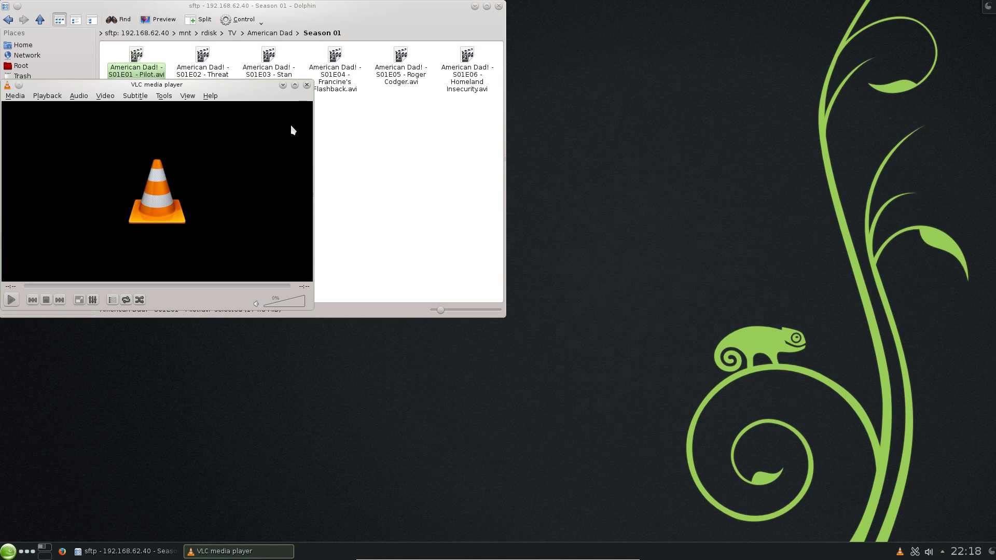
click(307, 85)
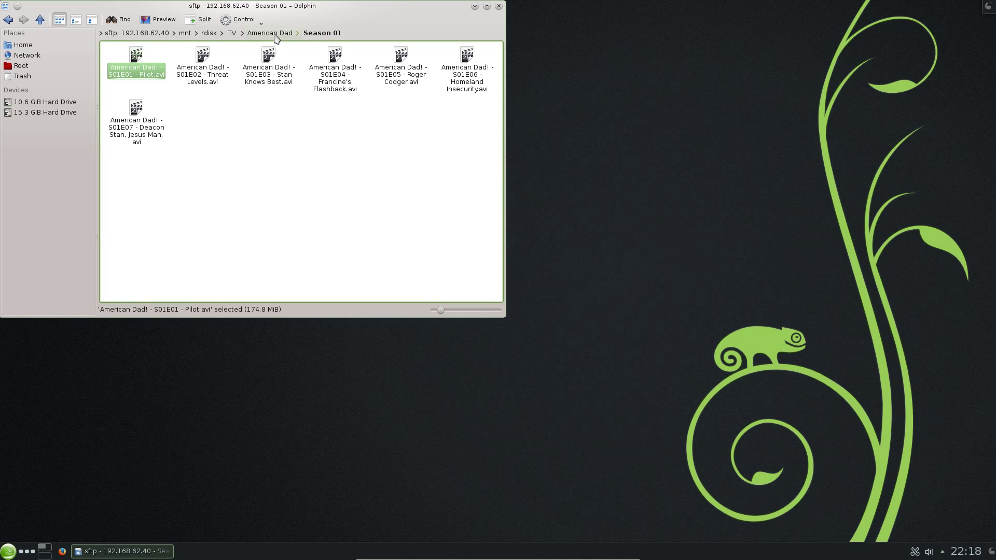
View an abstract wallpaper from rdisk Pictures, close Gwenview, then open rdisk's Music folder
click(209, 33)
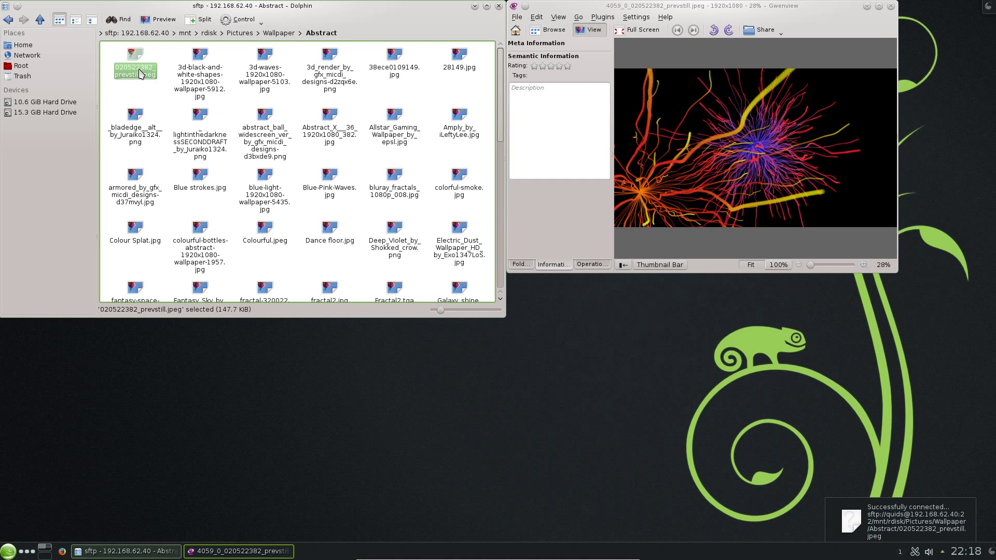
click(891, 6)
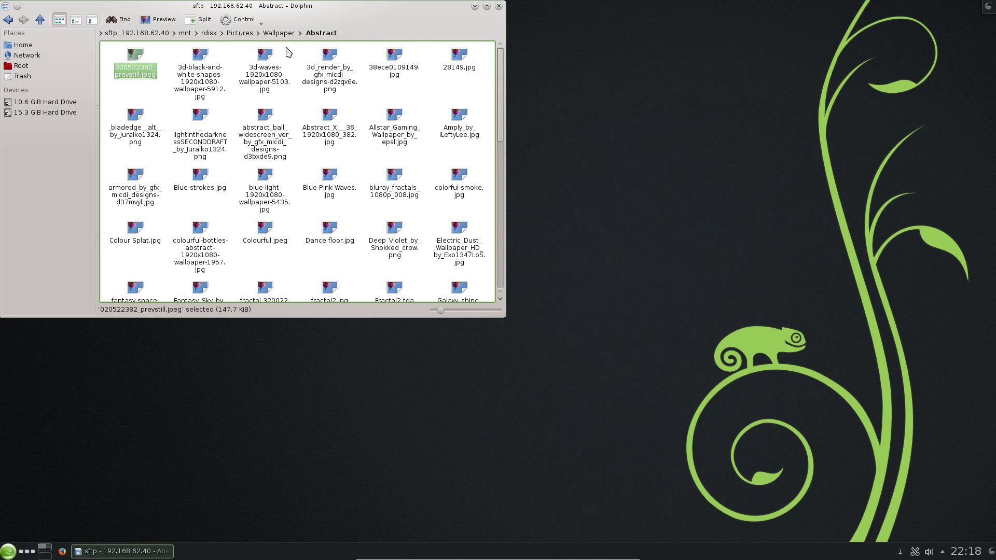
click(240, 34)
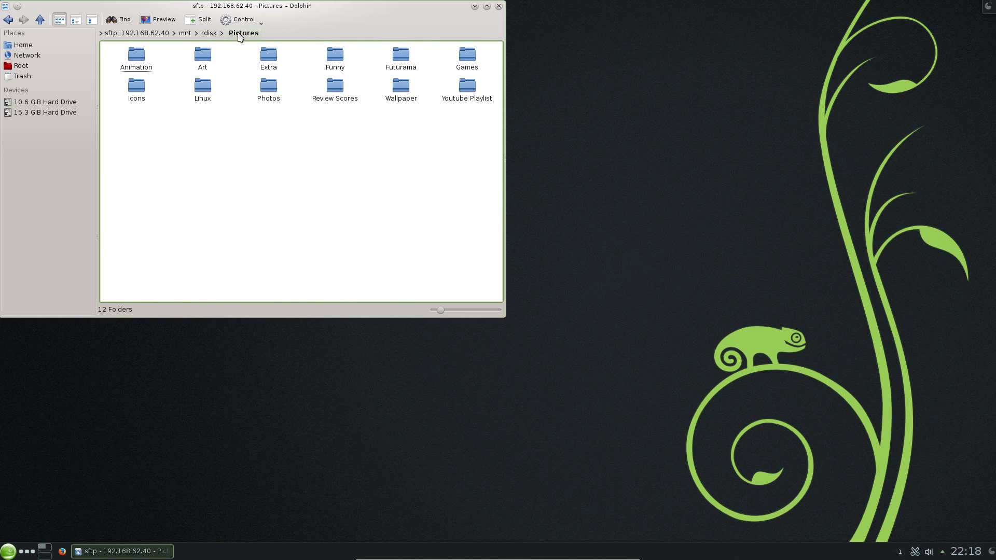
click(211, 33)
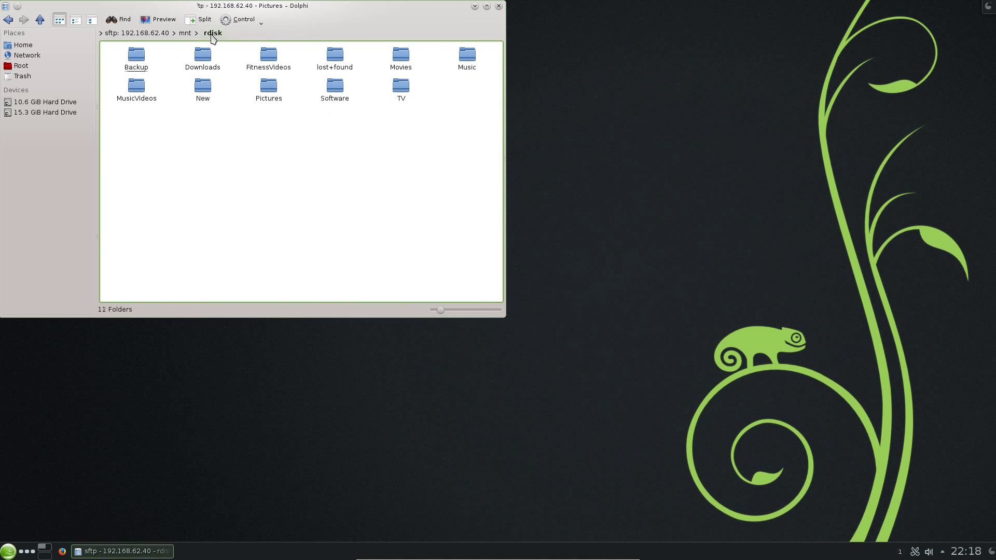
click(470, 61)
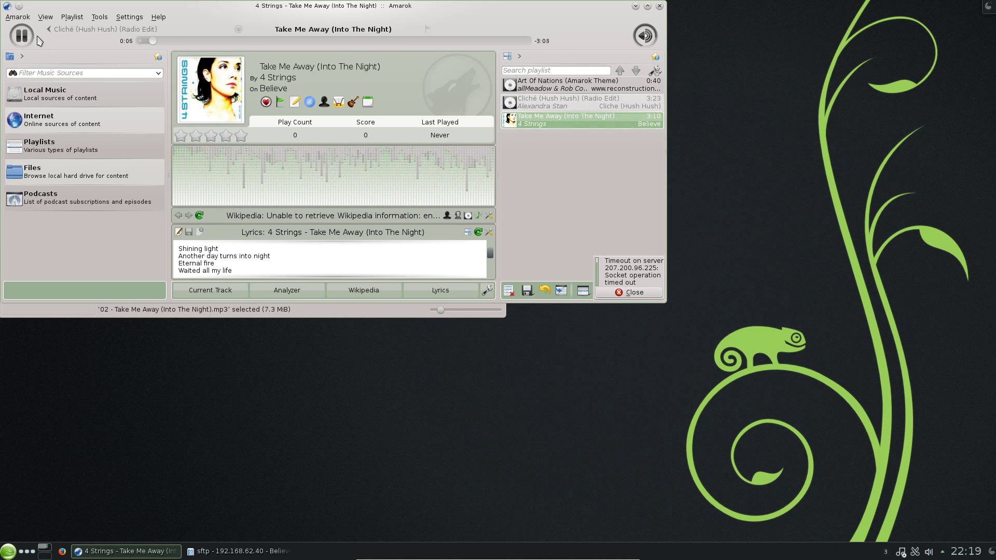
Switch Amarok's analyzer from Blocky bars to the Balls style and resume playback
click(31, 37)
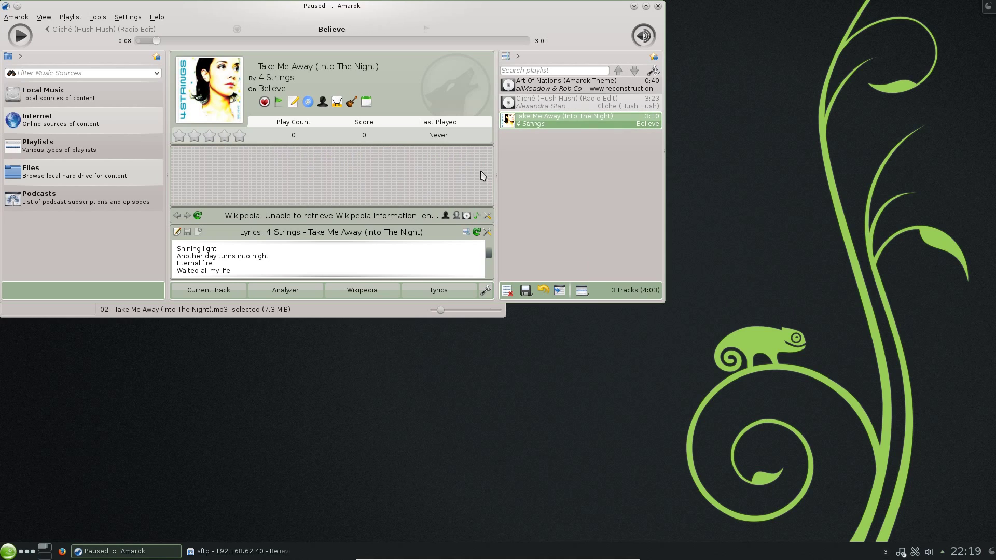
right_click(482, 175)
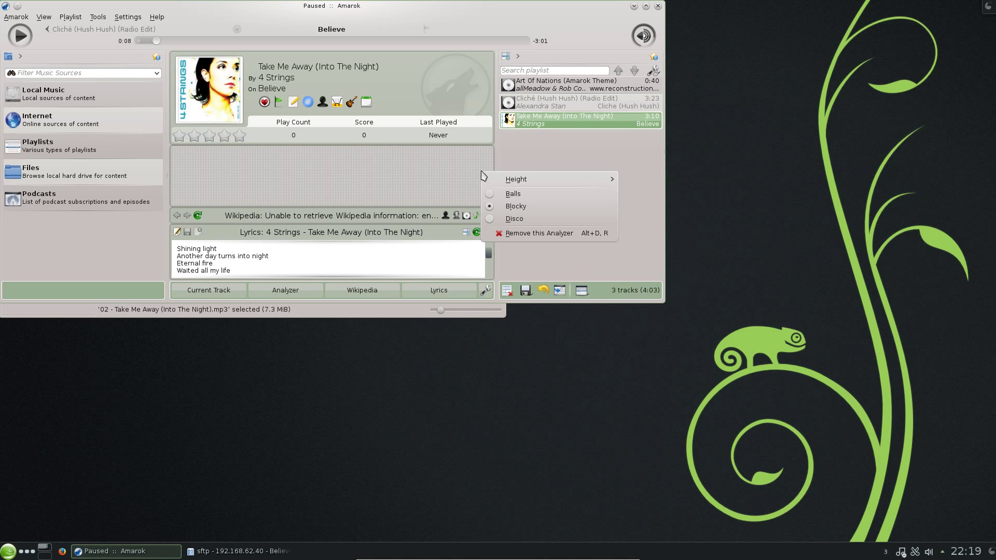
click(513, 193)
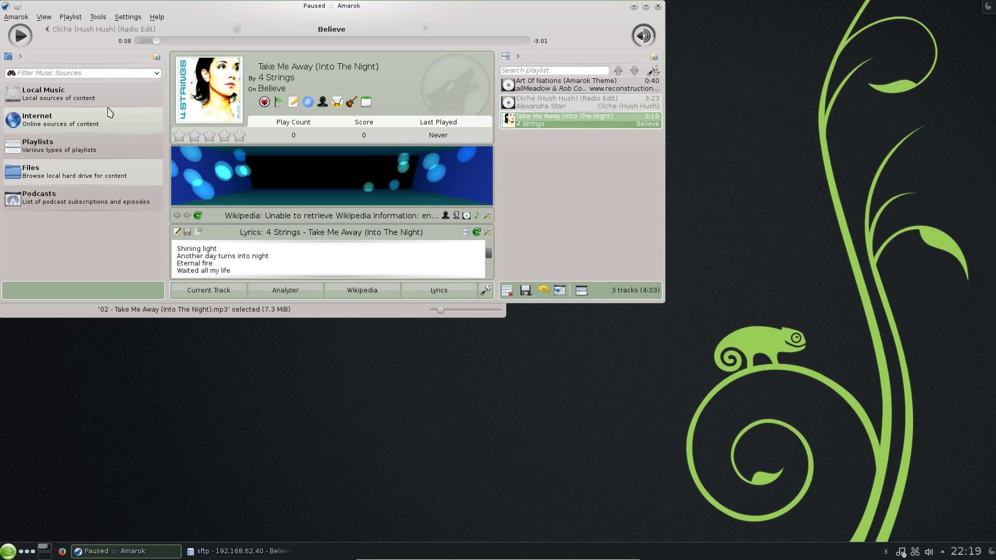
click(22, 35)
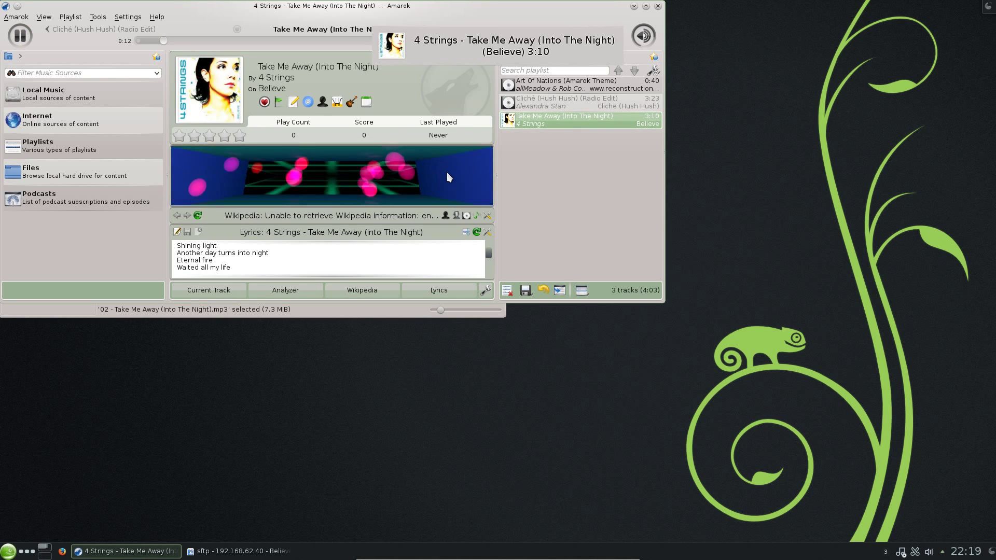
Change the analyzer to the Disco style, leaving the track paused
key(space)
right_click(464, 174)
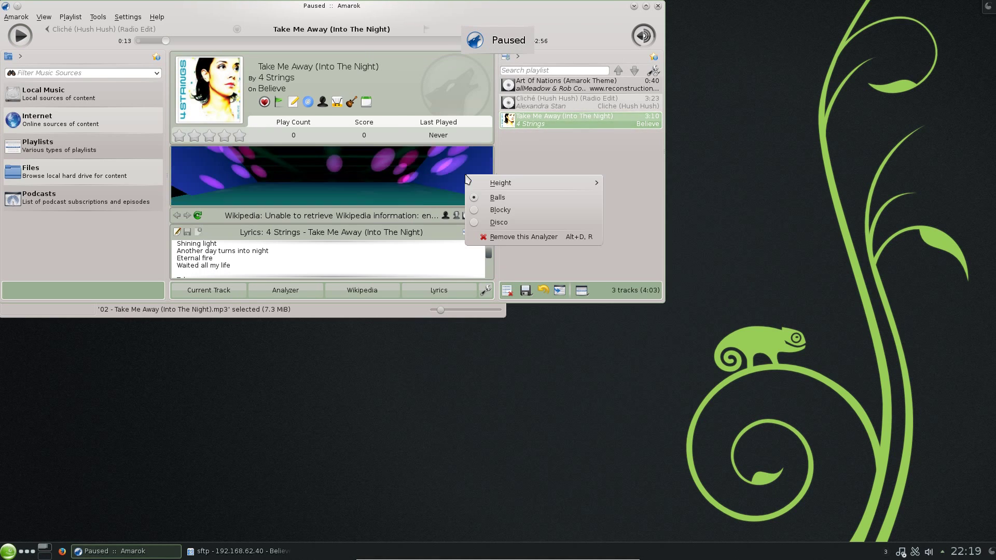
click(508, 223)
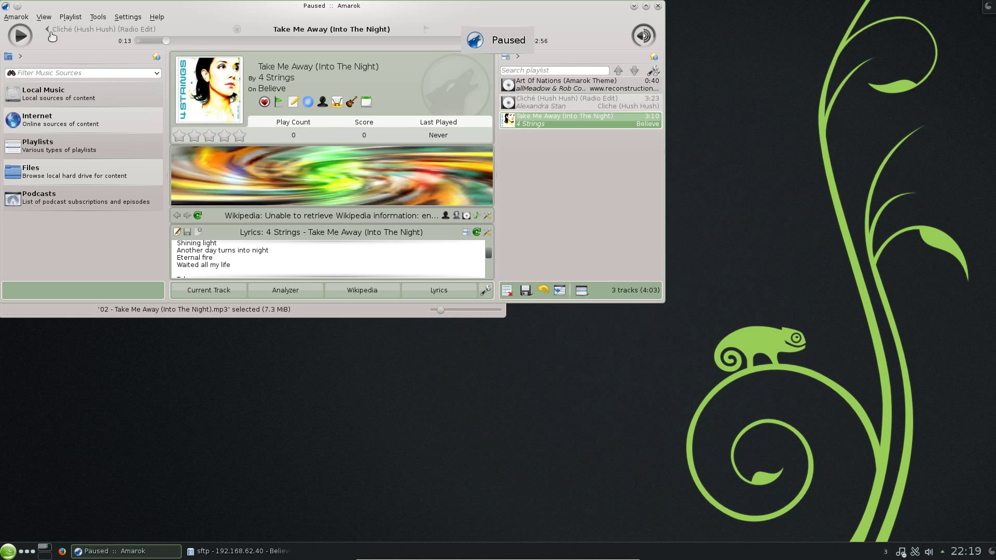
click(20, 35)
click(20, 36)
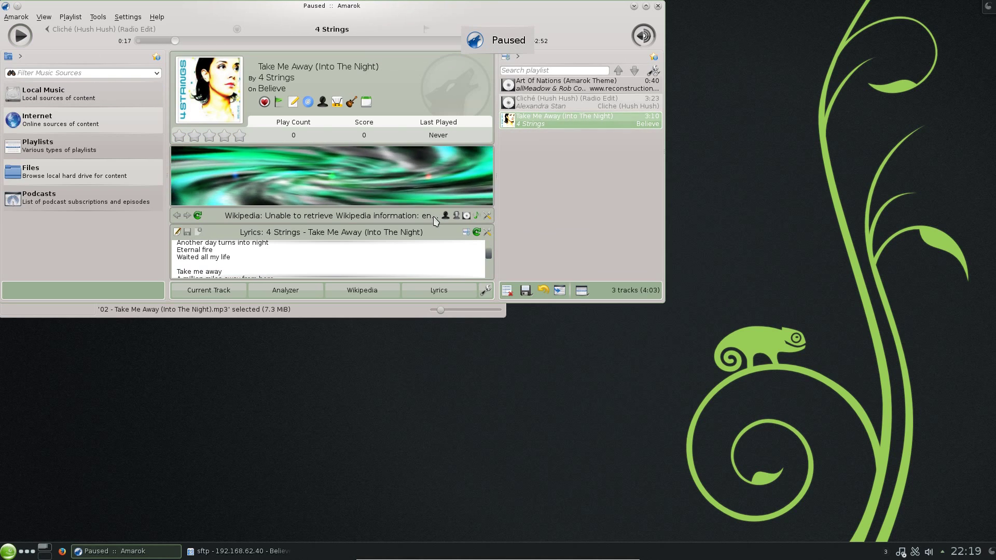
click(658, 5)
key(alt+F1)
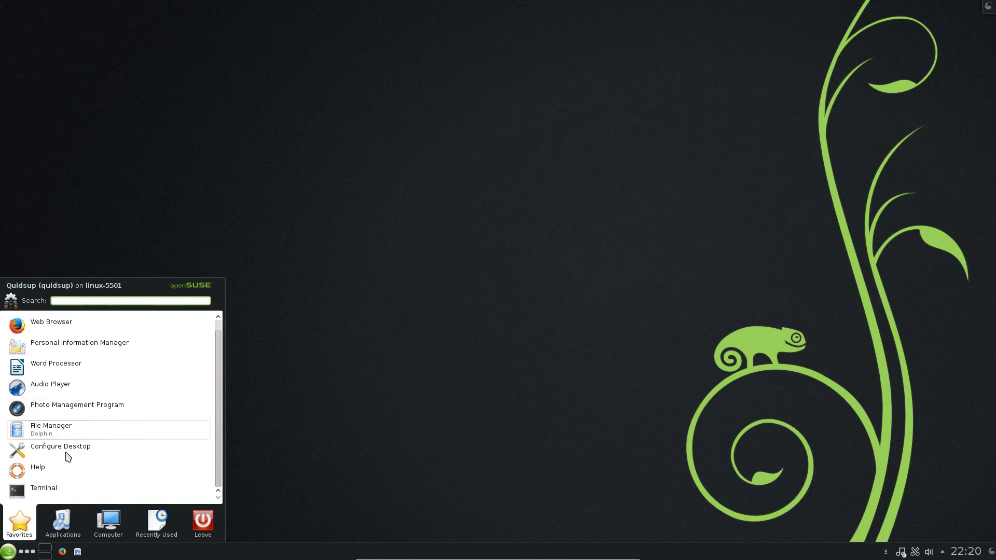
click(72, 525)
scroll(69, 408, down, 1)
scroll(92, 376, up, 1)
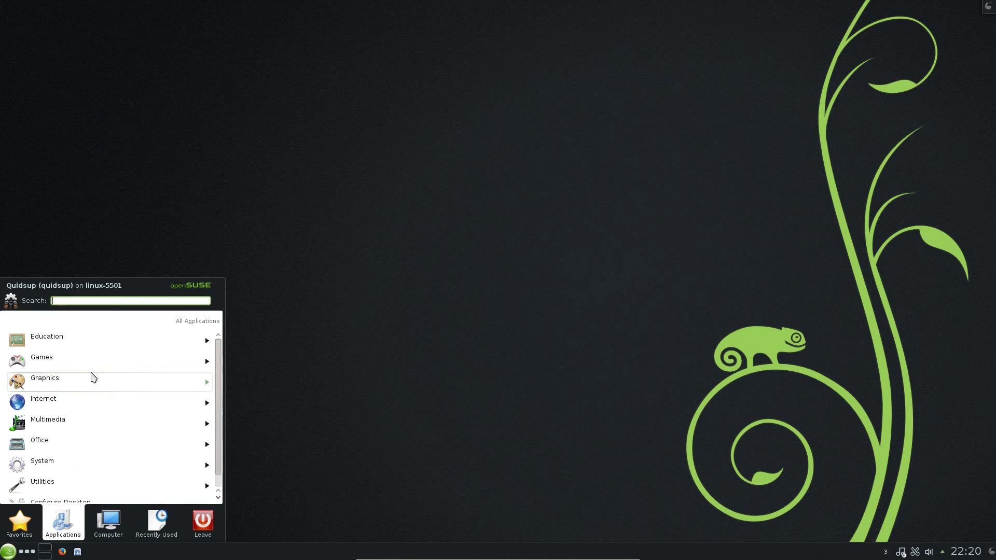
click(73, 342)
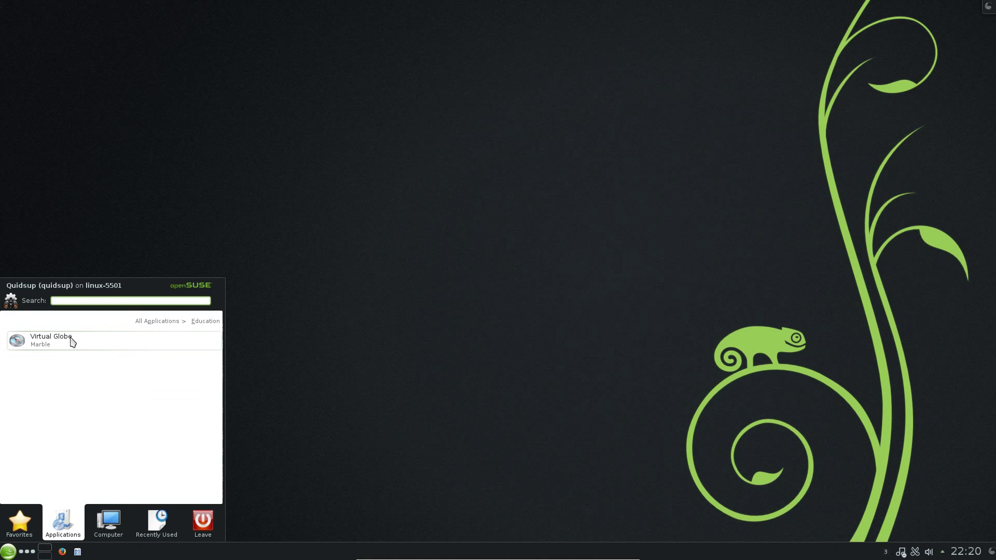
click(101, 346)
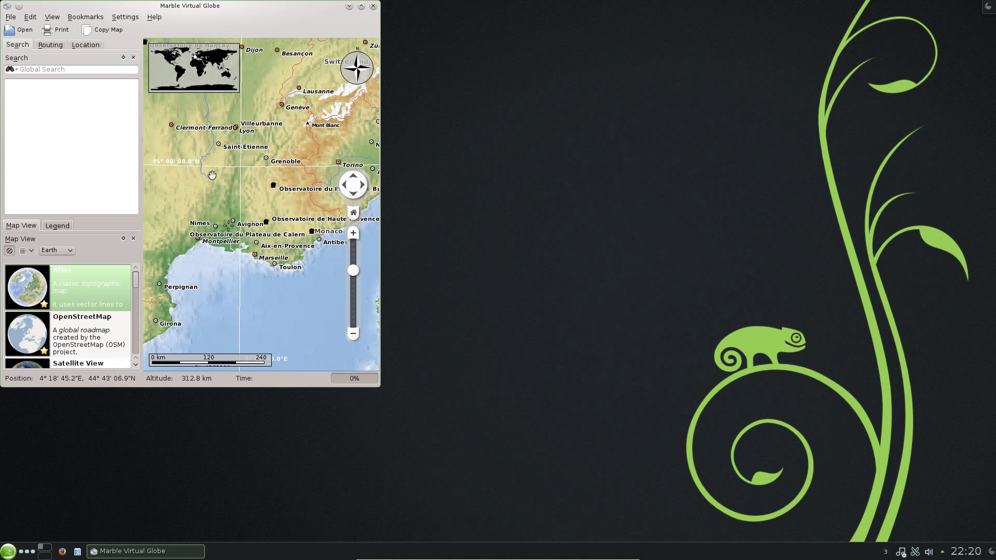
click(374, 6)
click(8, 551)
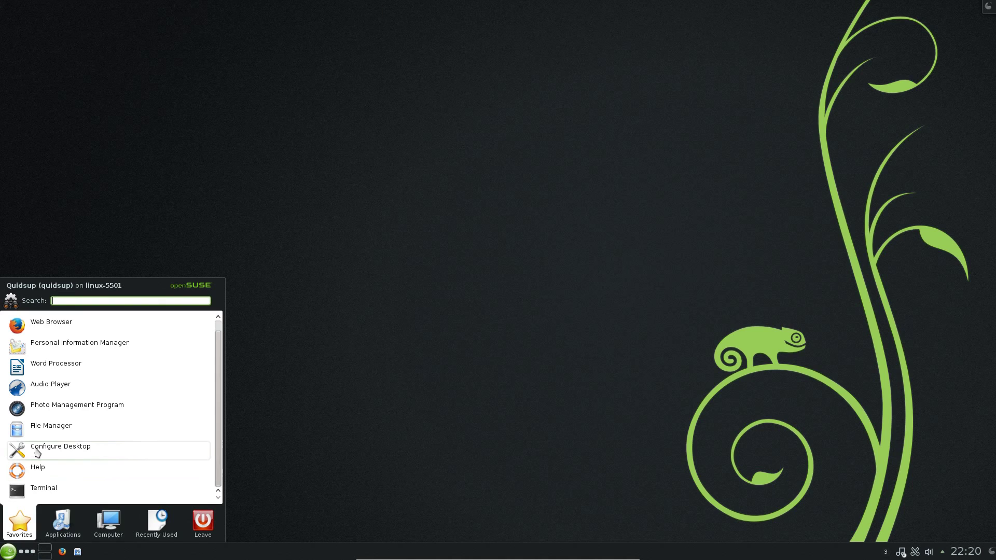
View Kickoff's Games > Board Games and Games > Puzzle lists, then go back to All Applications
click(62, 521)
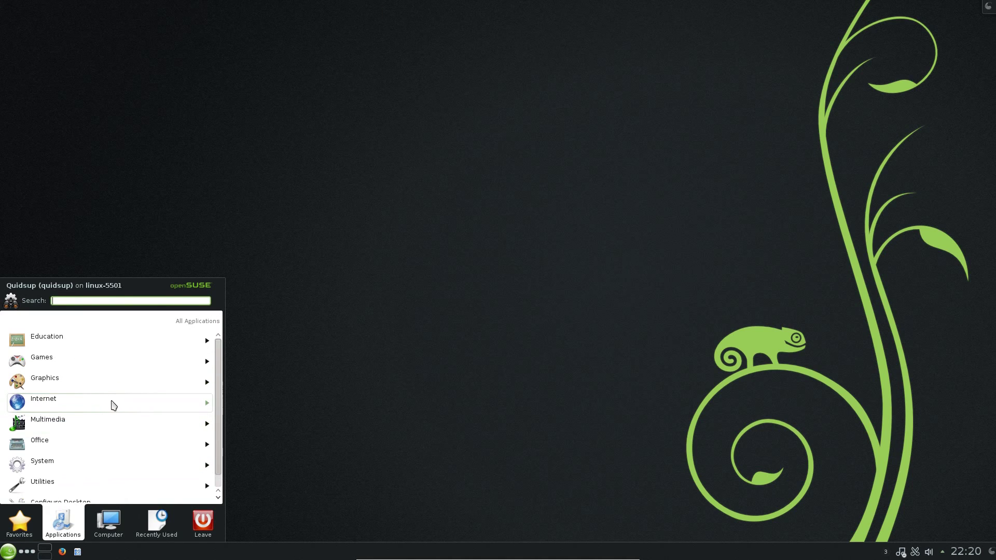
click(98, 362)
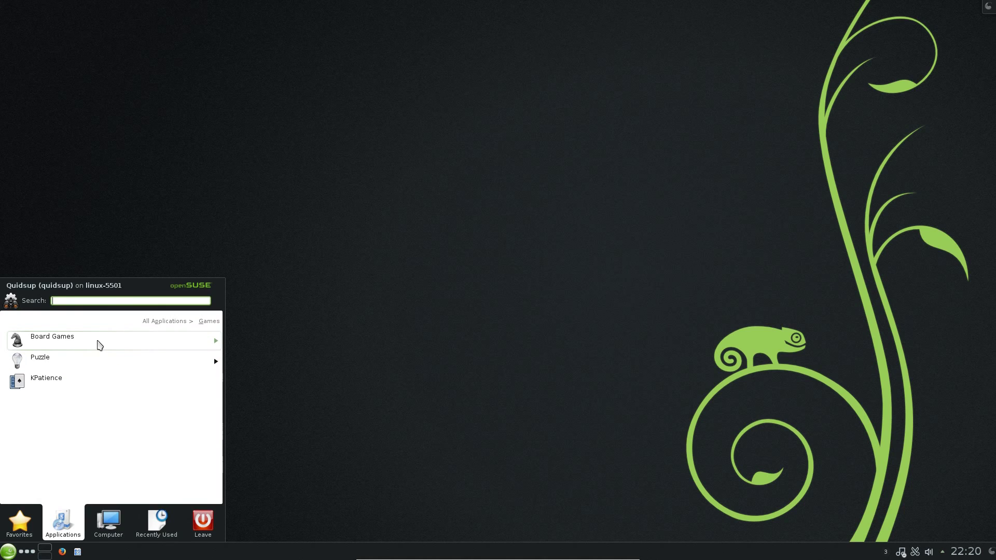
click(100, 345)
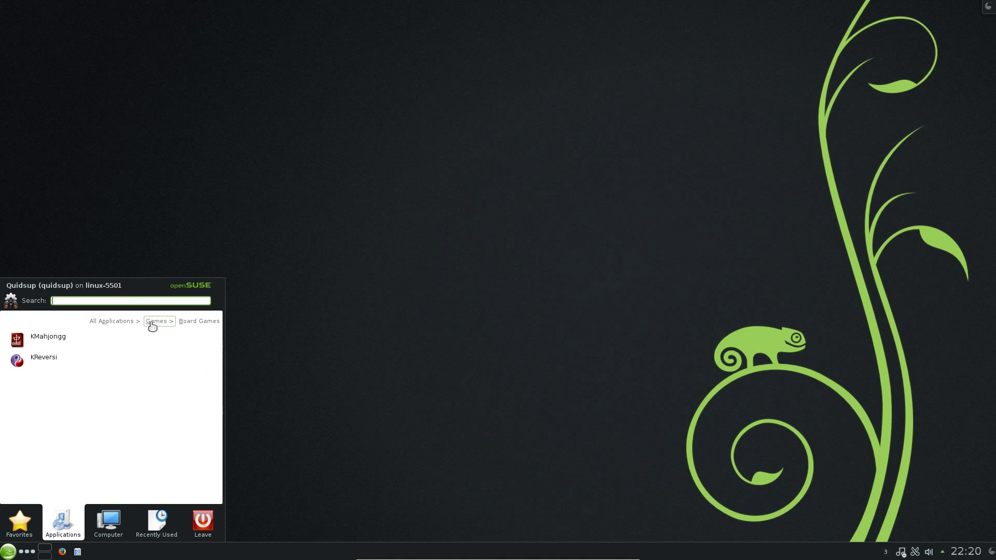
click(152, 326)
click(76, 368)
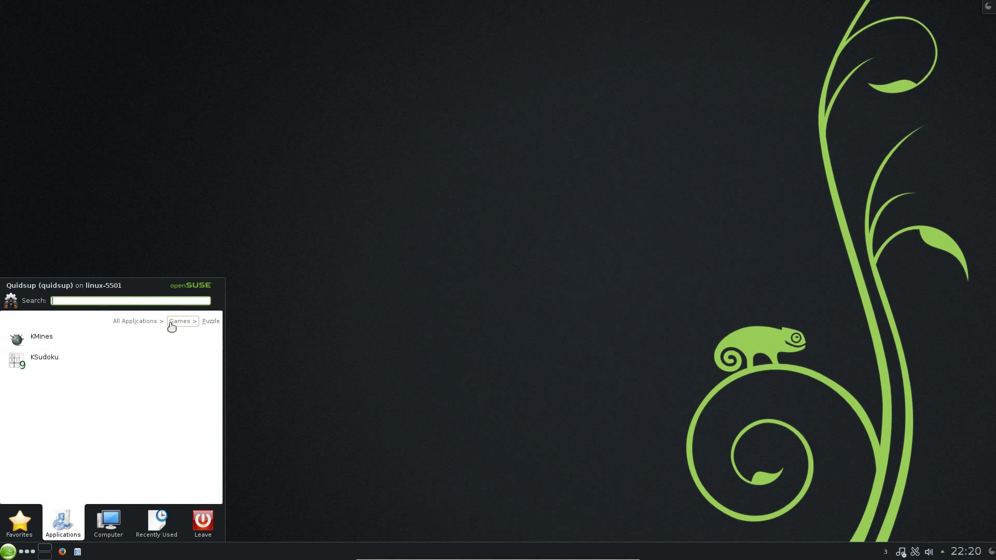
click(177, 322)
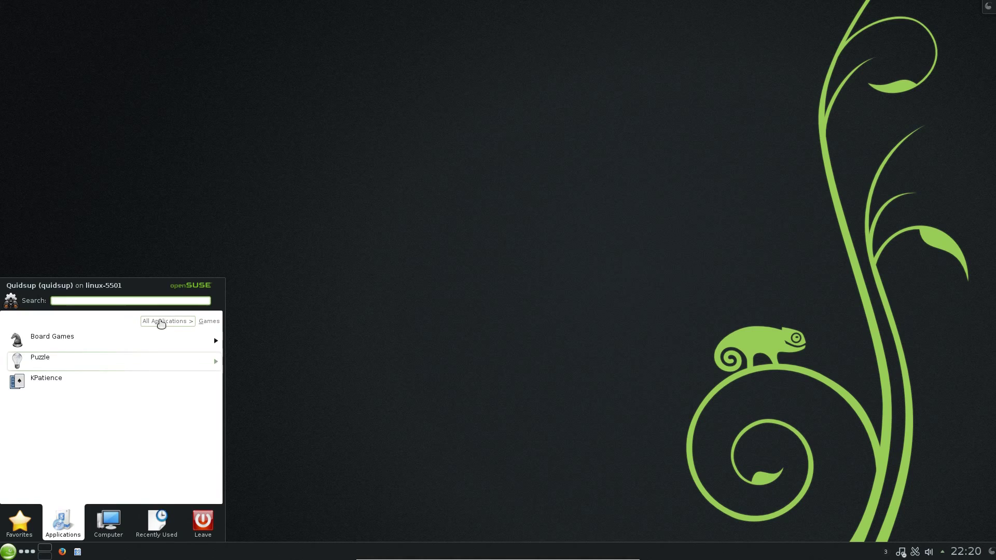
click(161, 322)
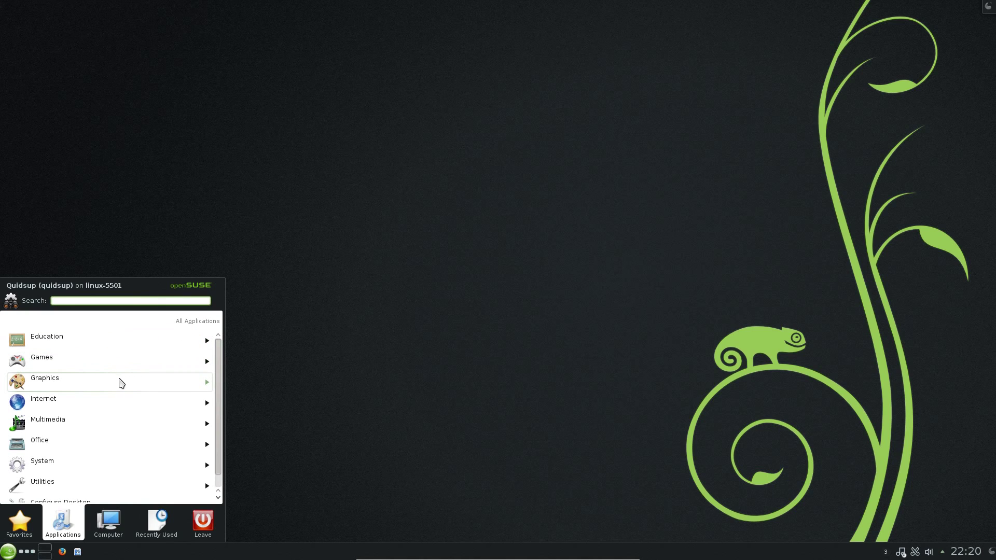
View the Graphics subcategories Image Editing, Photography and Scanning, then go back to All Applications
click(121, 383)
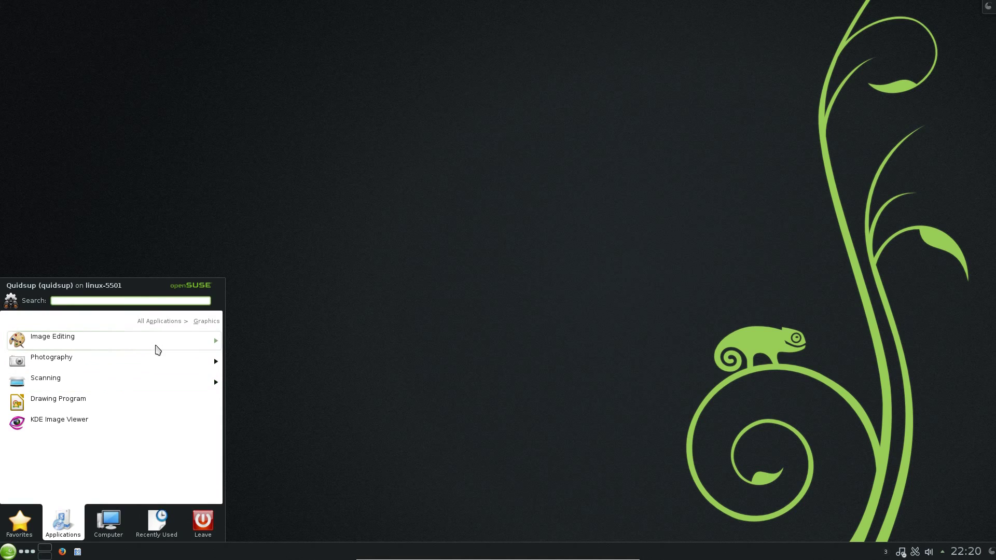
click(158, 343)
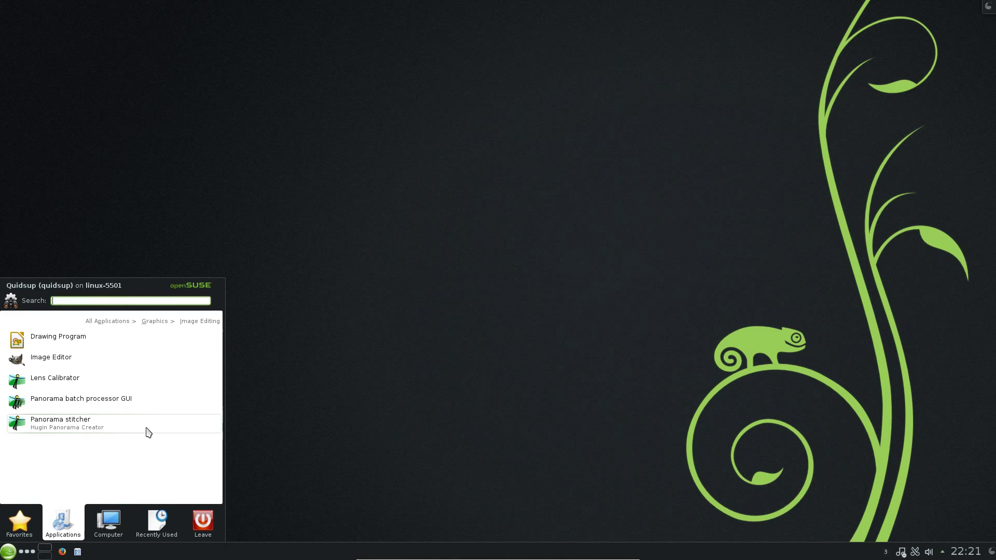
click(166, 326)
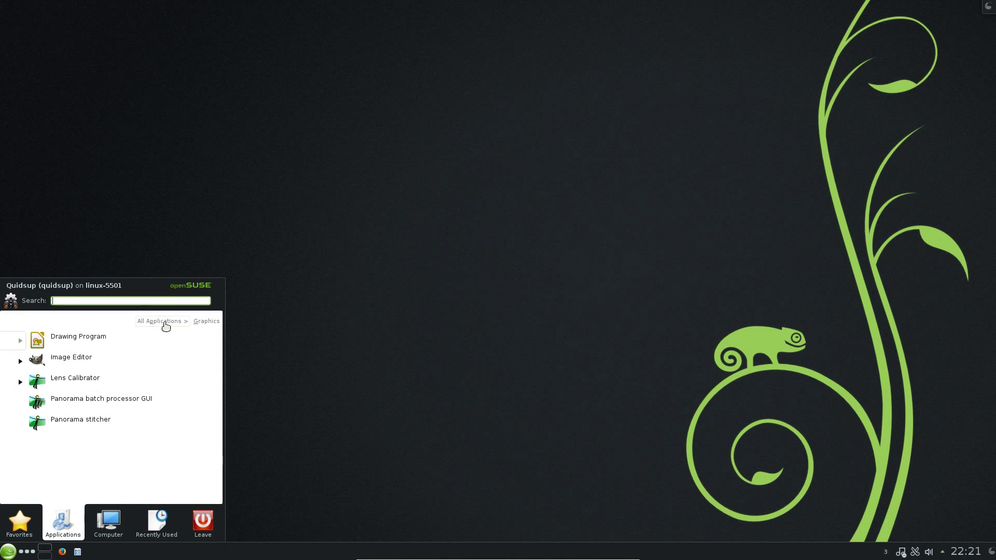
click(120, 362)
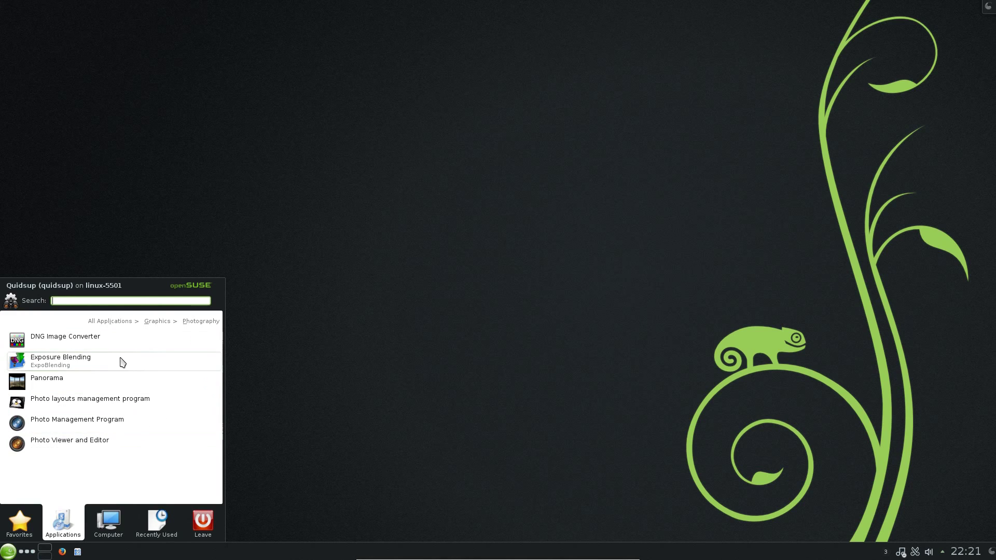
click(169, 321)
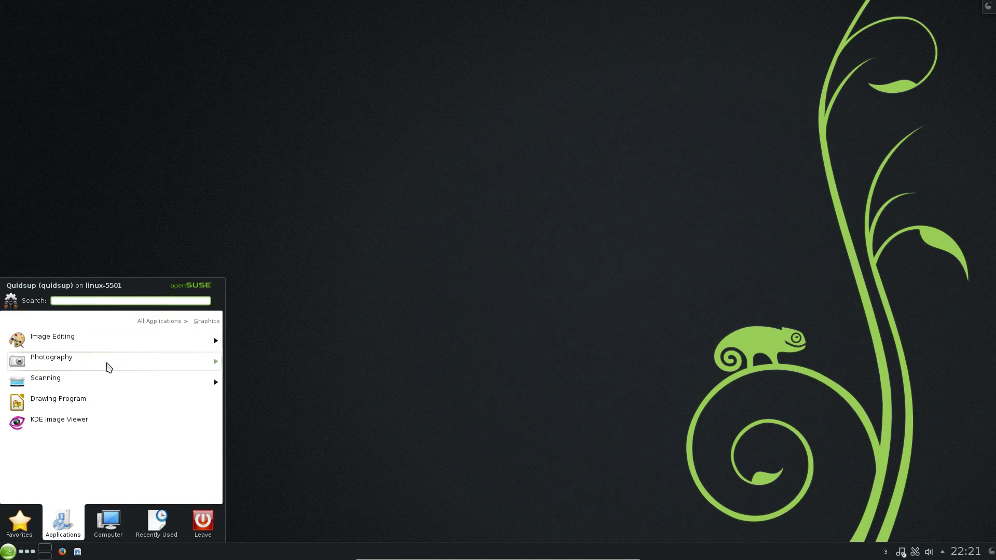
click(101, 382)
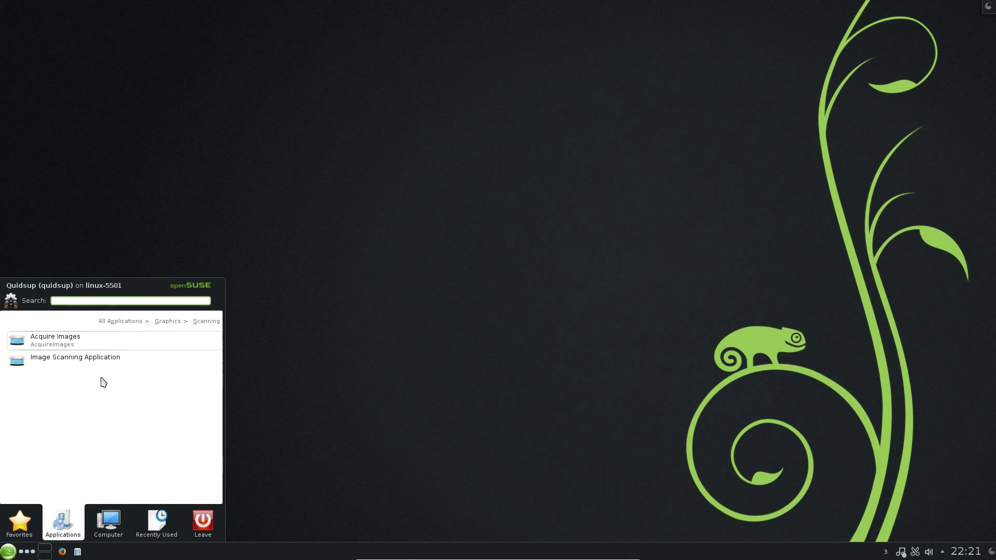
click(166, 322)
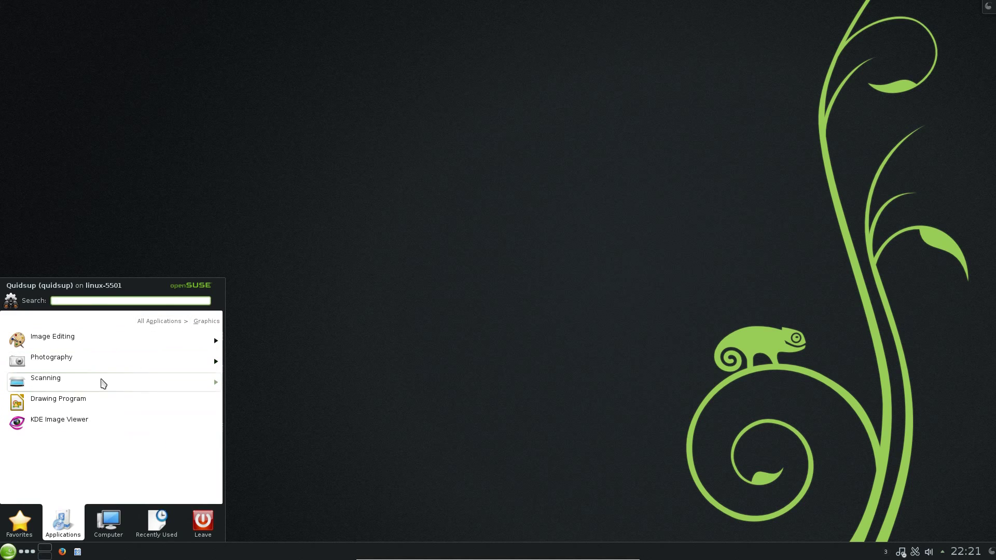
click(165, 323)
View the Internet category's Web Browser, Chat and E-Mail apps, then open the Multimedia category
click(102, 400)
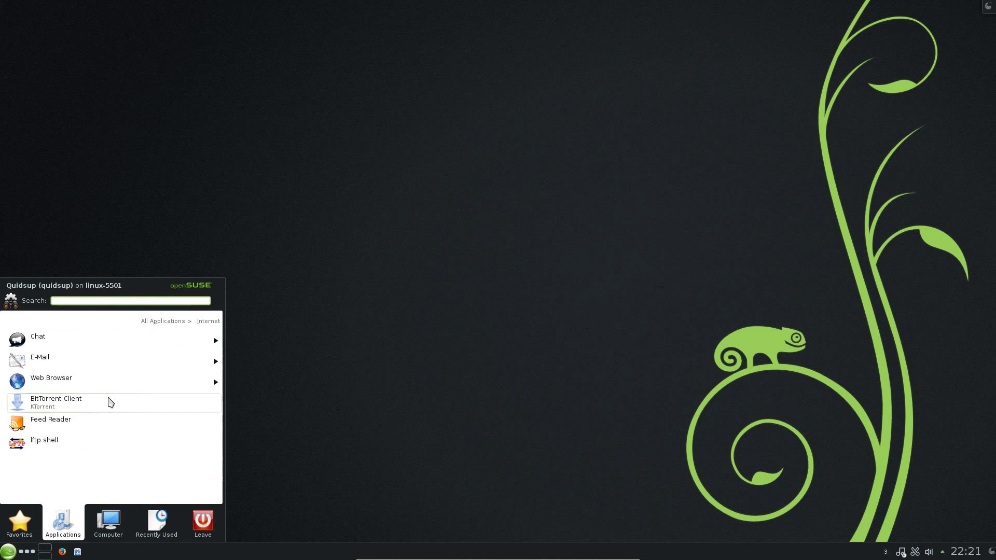
click(119, 382)
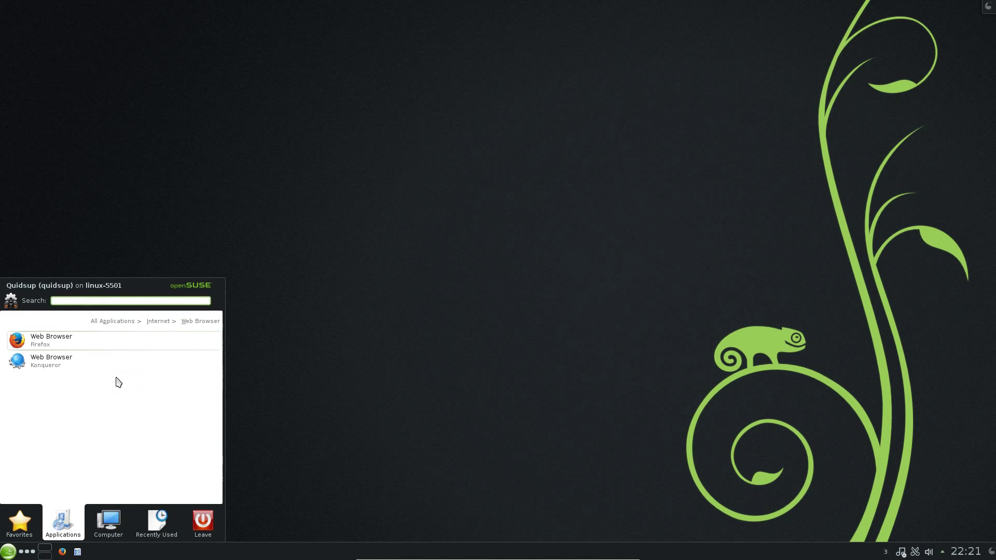
click(161, 322)
click(147, 343)
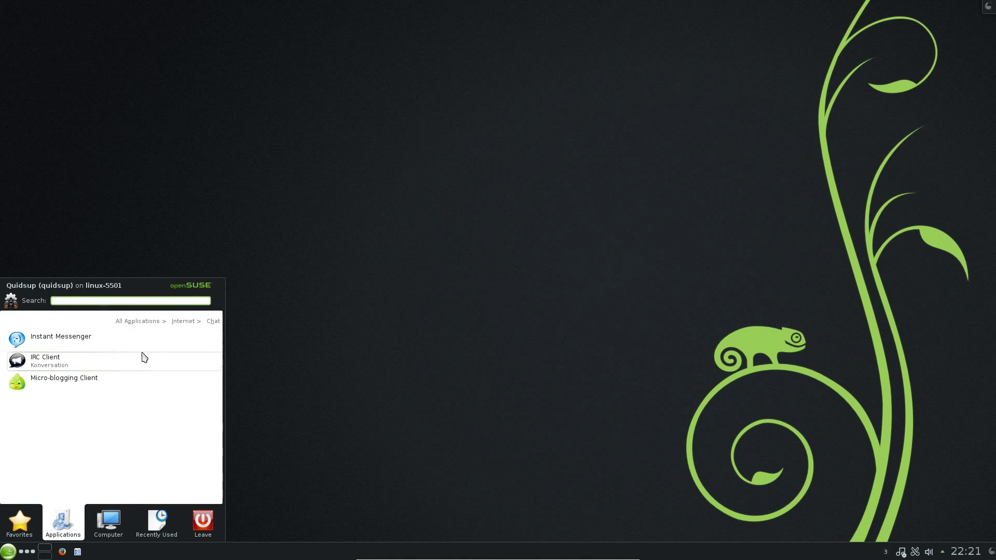
click(179, 321)
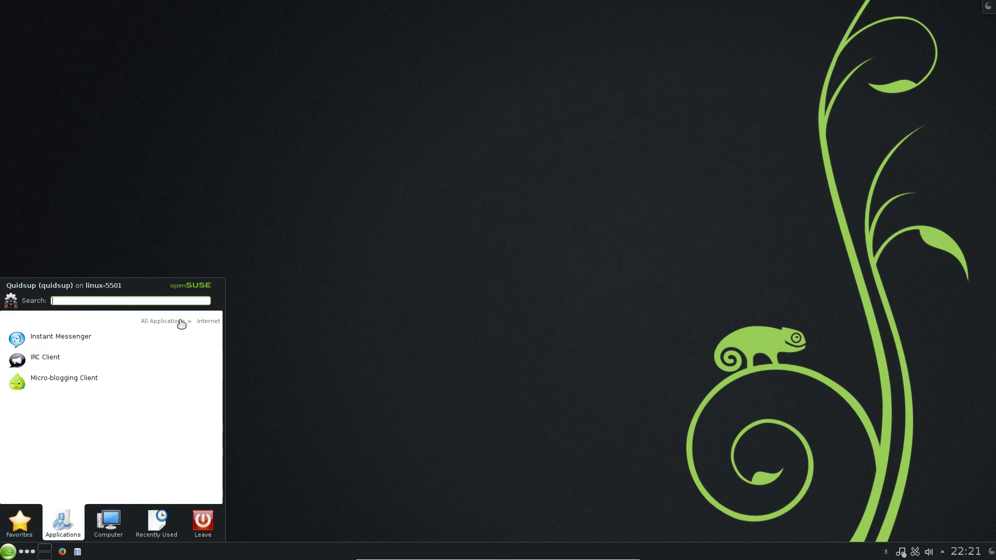
click(119, 363)
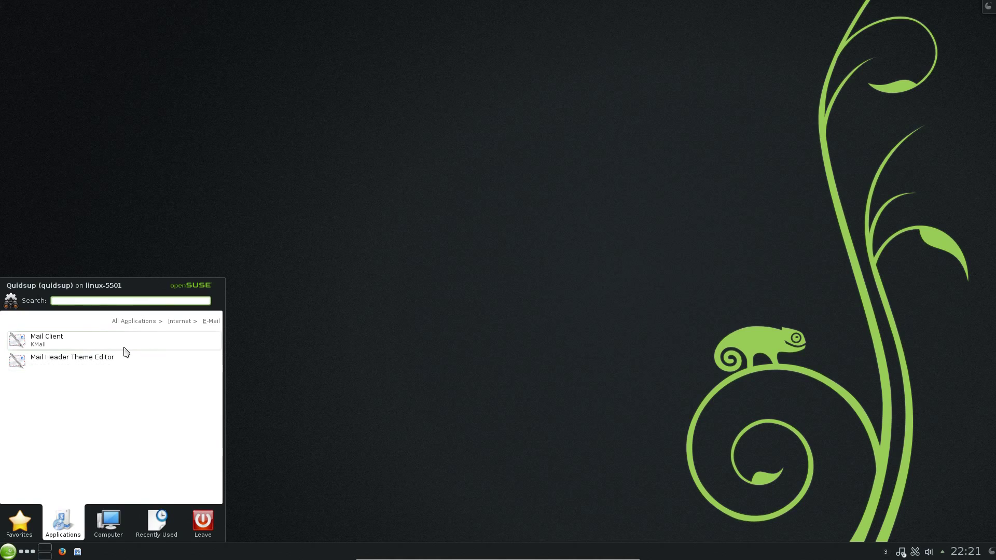
click(183, 323)
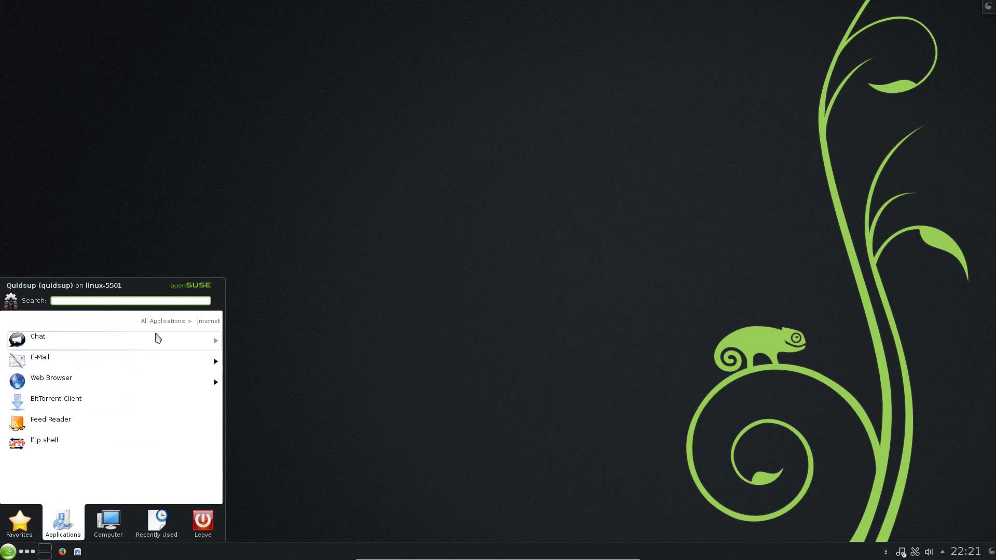
click(156, 321)
click(96, 429)
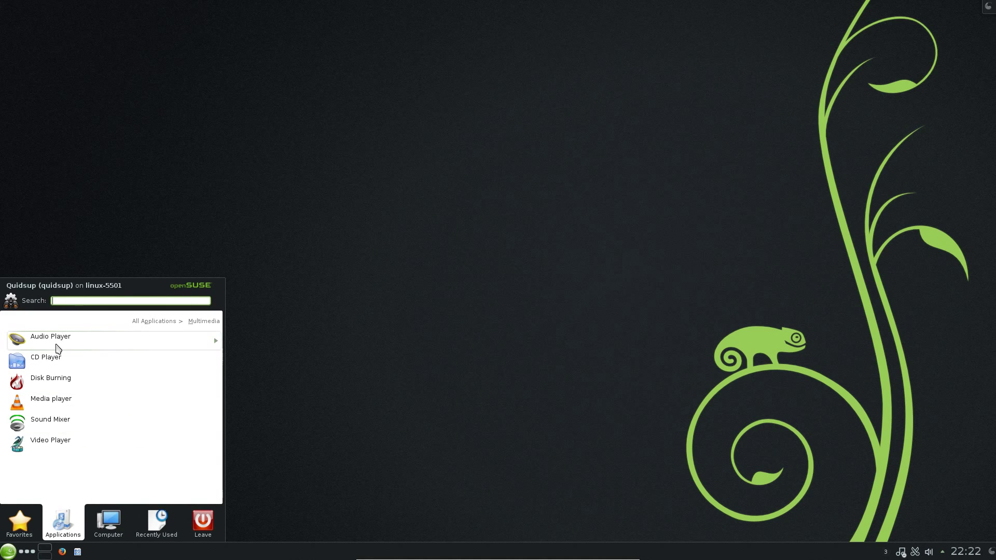
View the Multimedia Audio Player apps and the Office category
click(57, 346)
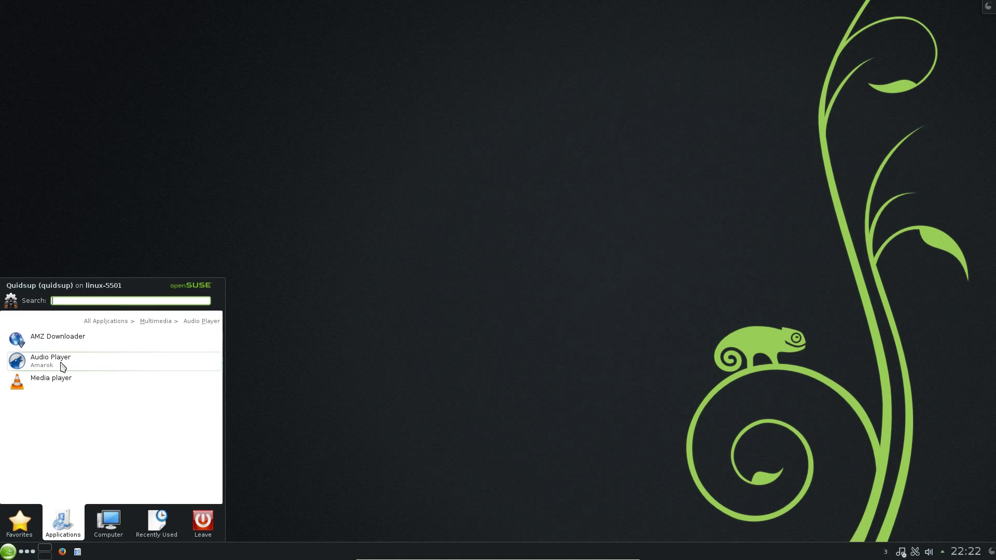
click(151, 323)
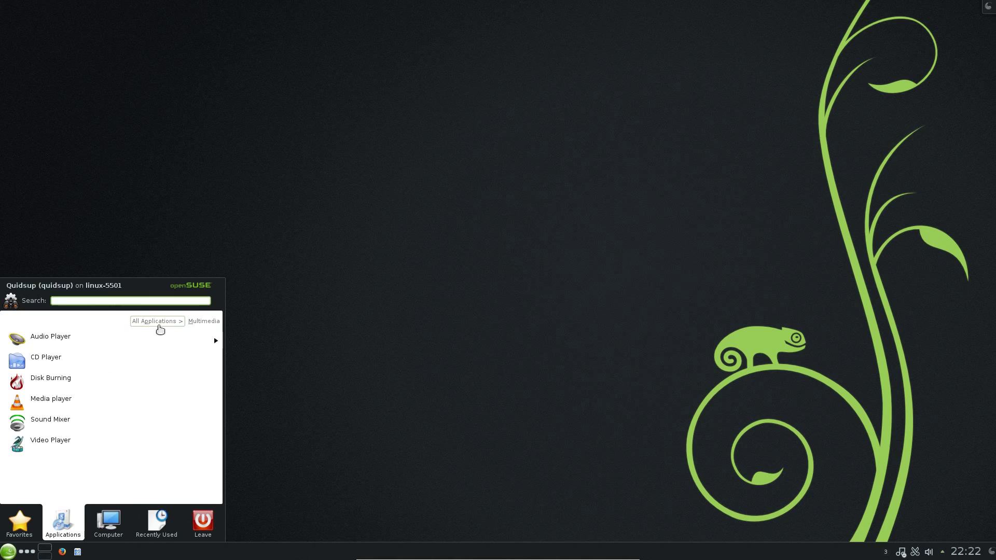
click(161, 323)
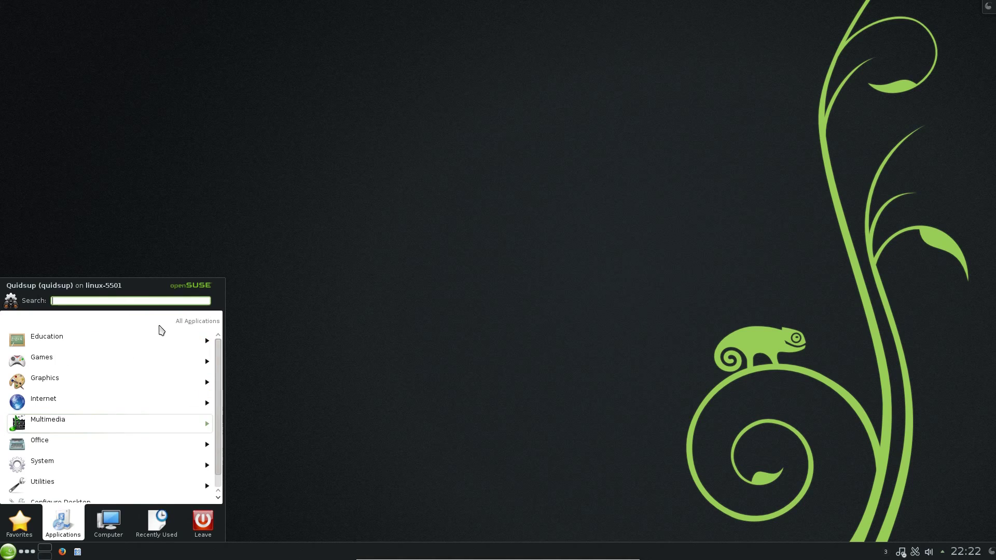
click(110, 444)
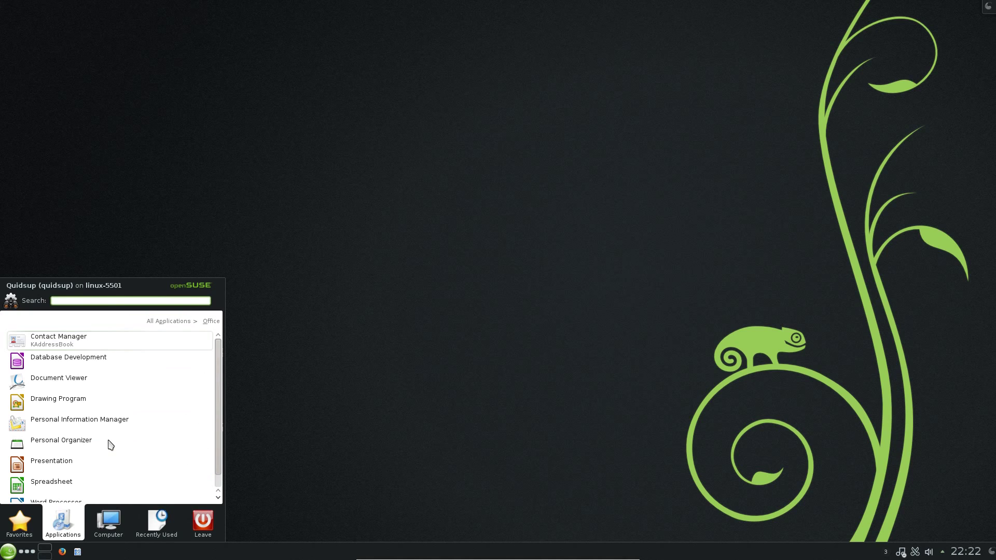
scroll(103, 364, down, 1)
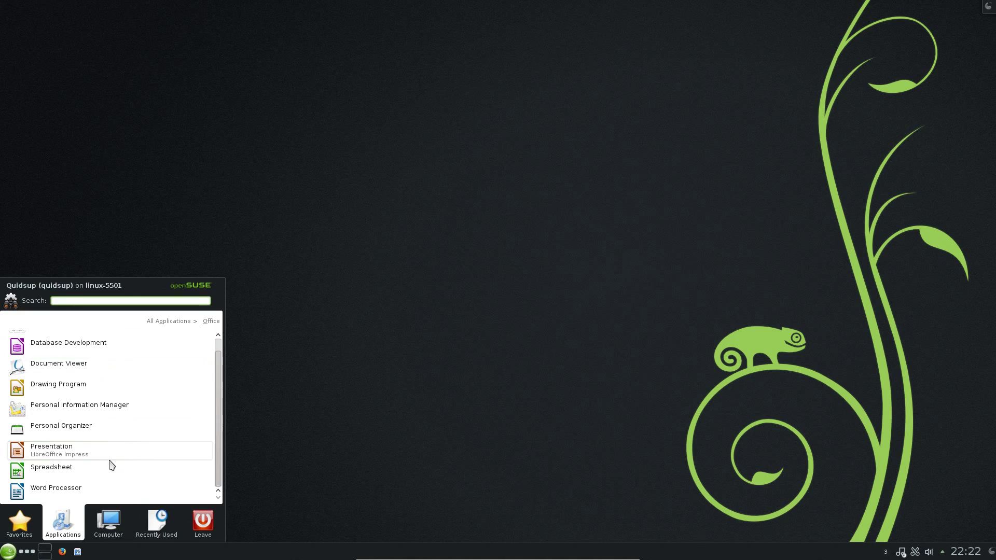
click(177, 323)
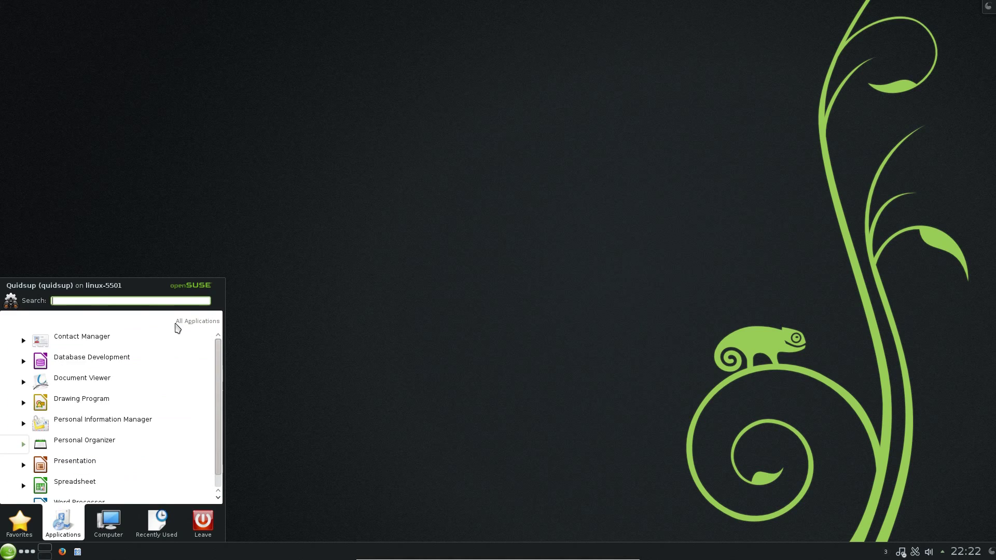
View the System and Utilities categories, returning to the full category list
click(75, 460)
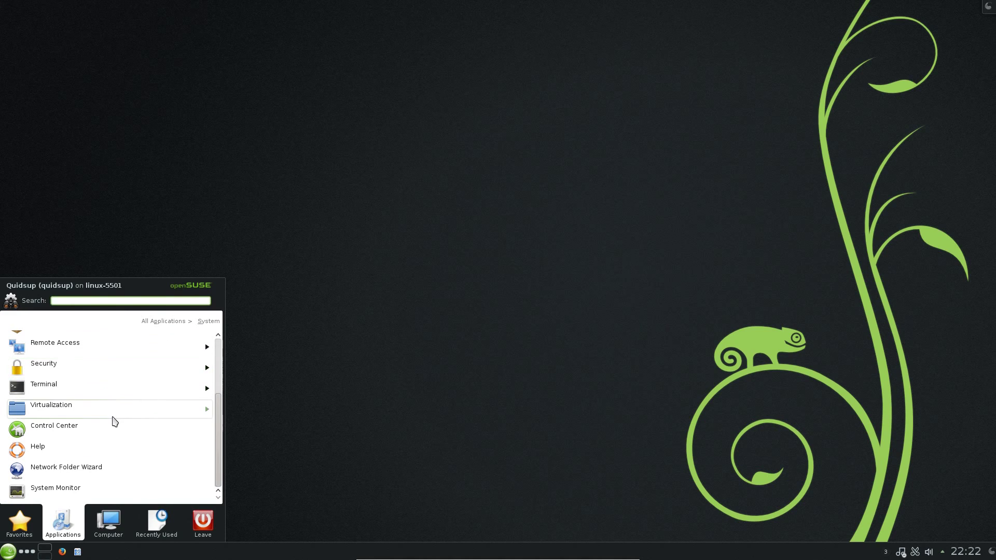
scroll(120, 395, up, 2)
click(172, 322)
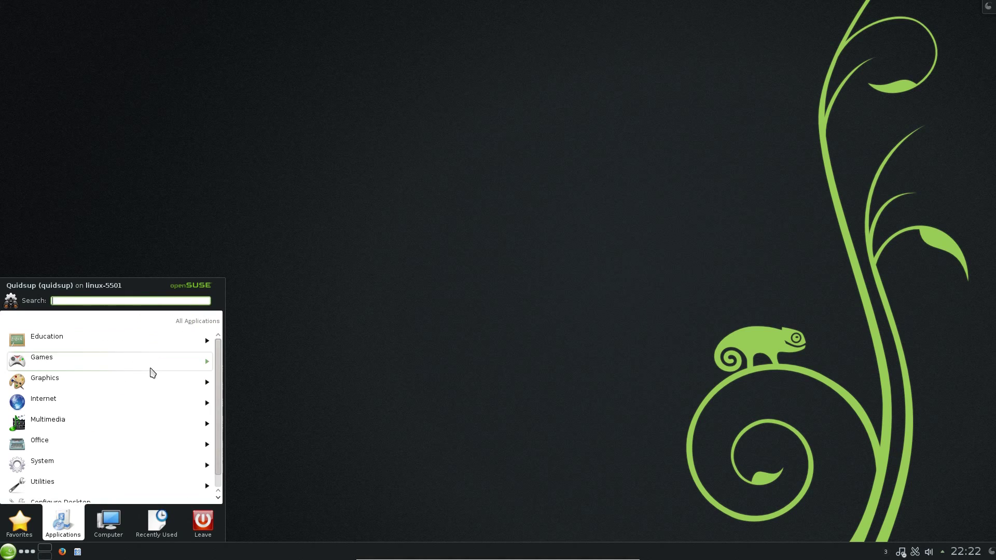
scroll(72, 466, down, 1)
click(62, 473)
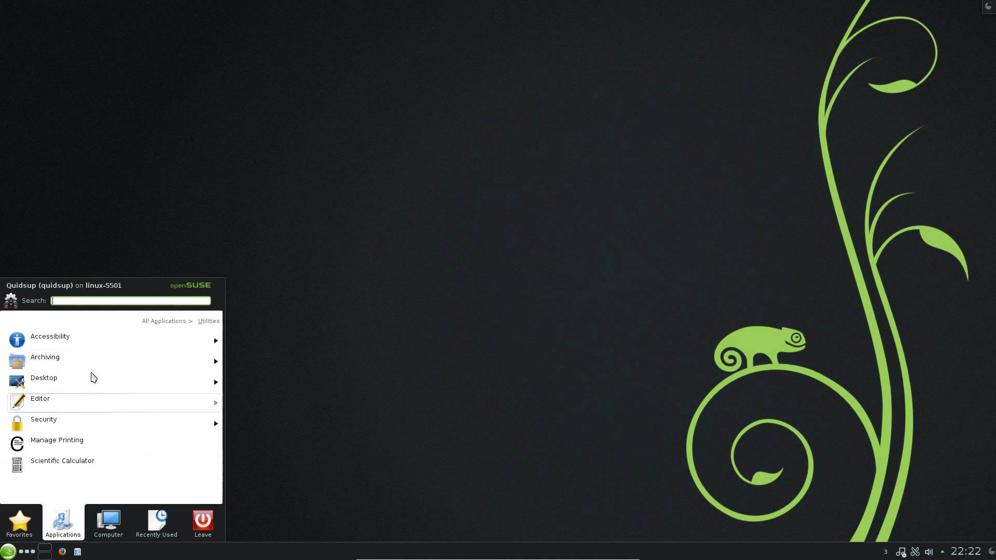
click(171, 321)
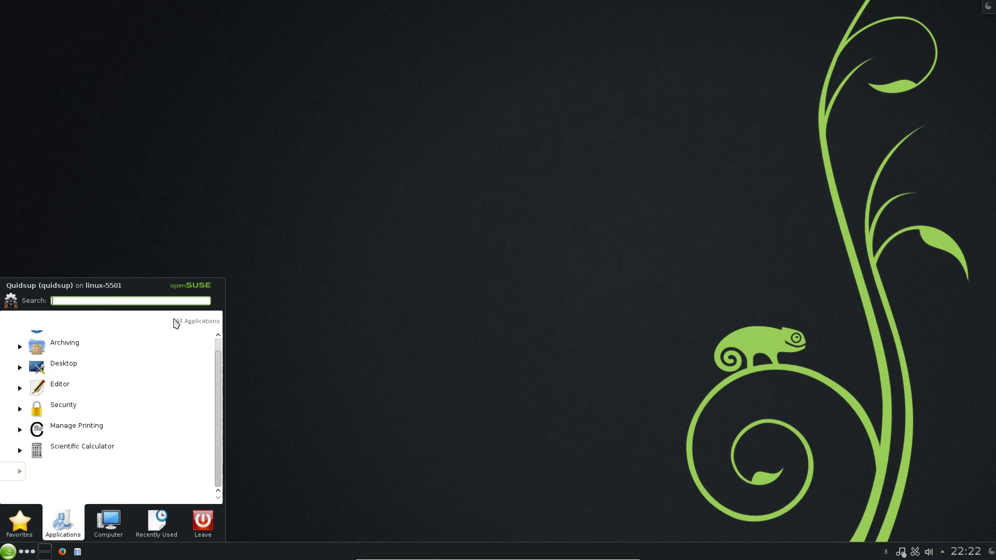
scroll(76, 474, down, 1)
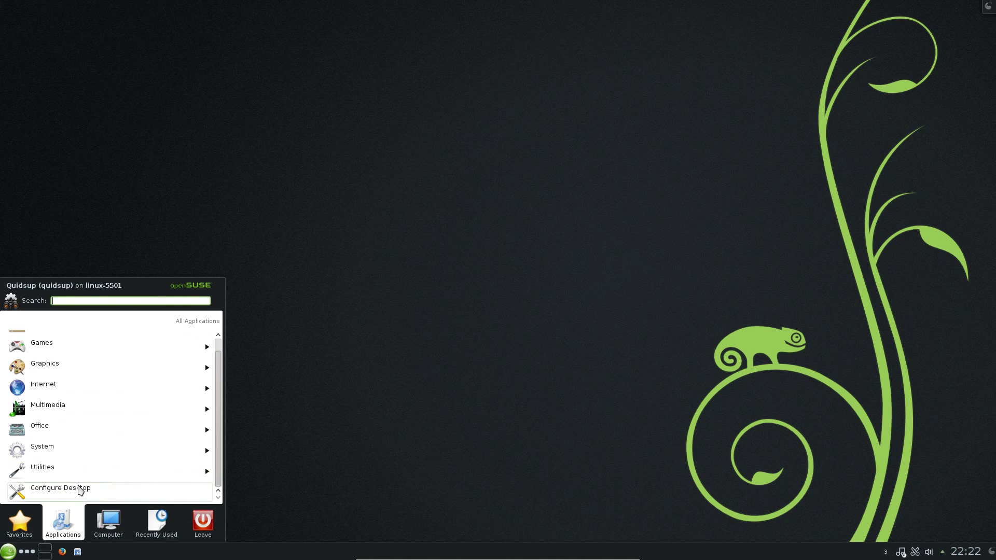
Launch YaST from the System Administration section of Configure Desktop
click(78, 488)
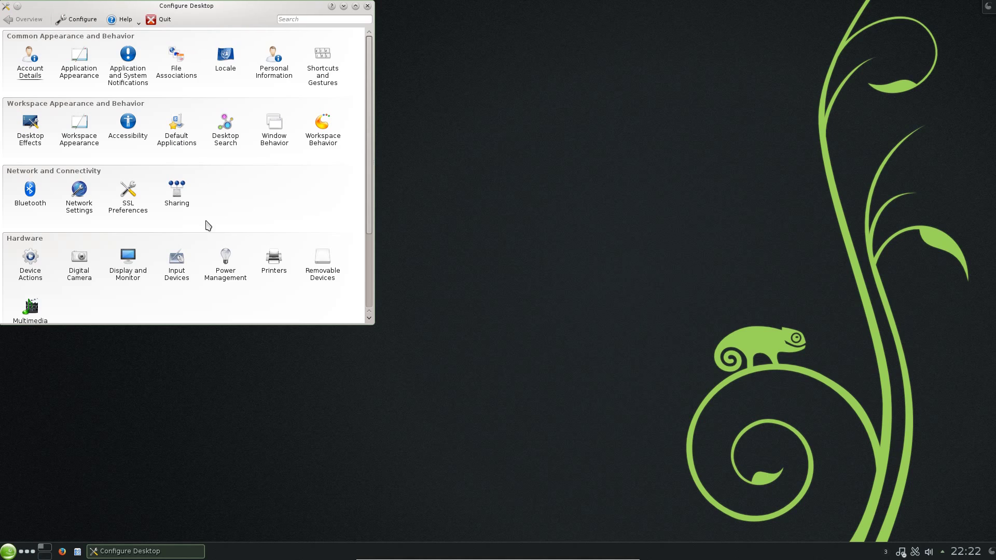
scroll(127, 255, down, 3)
click(322, 289)
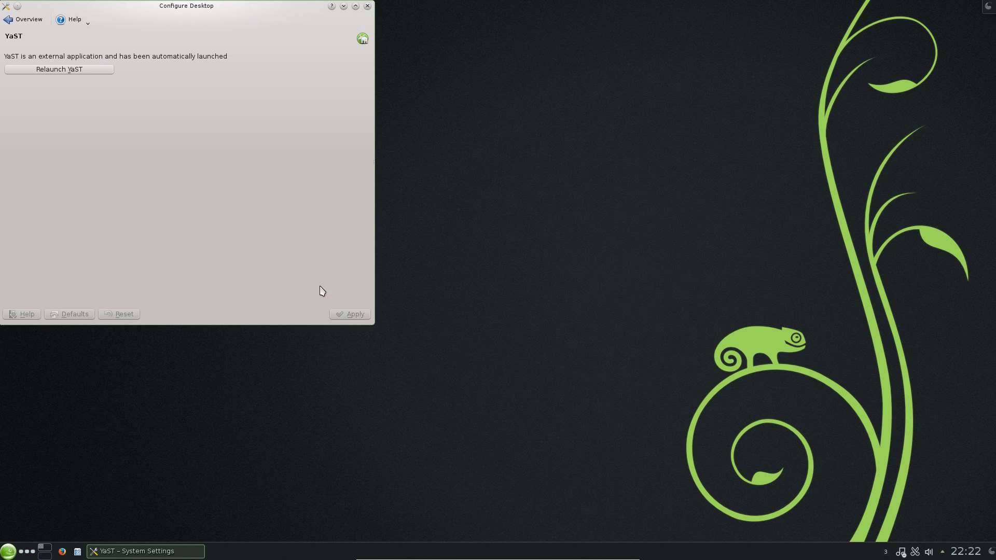